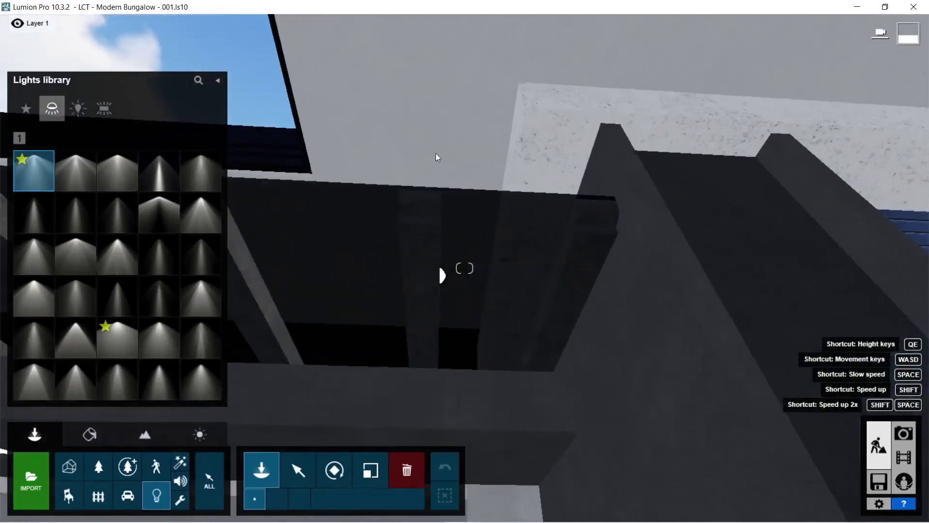
Give the ceiling lamp a warm peach light colour and lower its brightness
{"action": "left_click", "coordinate": [433, 186]}
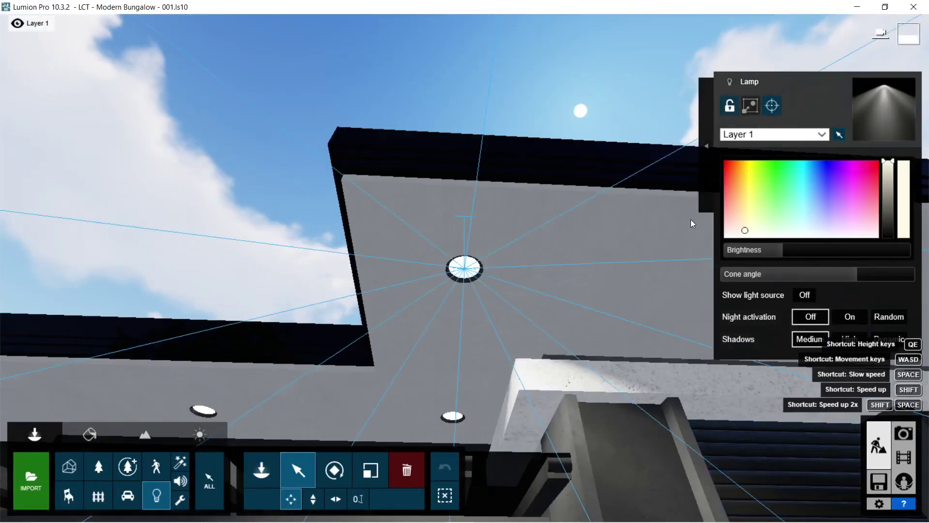
{"action": "left_click", "coordinate": [737, 216]}
{"action": "left_click_drag", "start_coordinate": [762, 261], "coordinate": [771, 263]}
{"action": "key", "text": "d"}
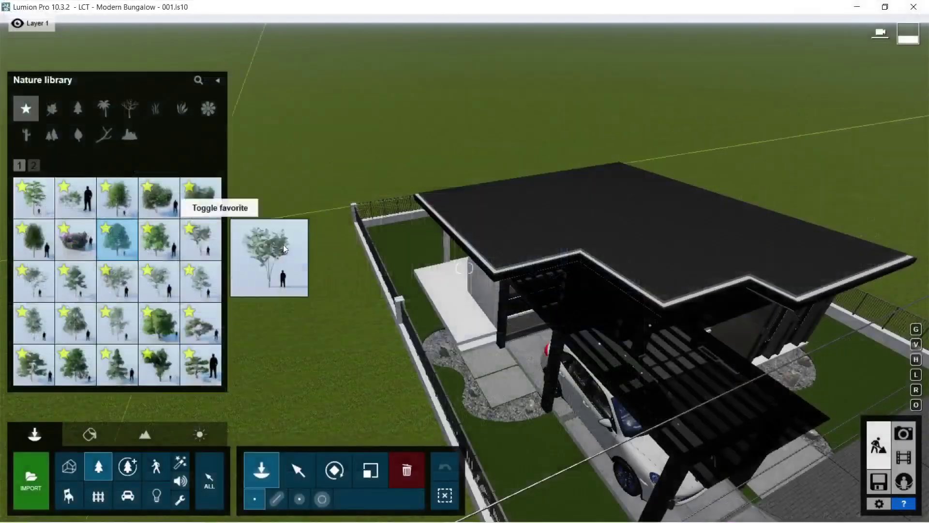
Plant a row of eight trees behind the bungalow, then cut the Wild Grass 02 lawn shorter
{"action": "left_click", "coordinate": [197, 234]}
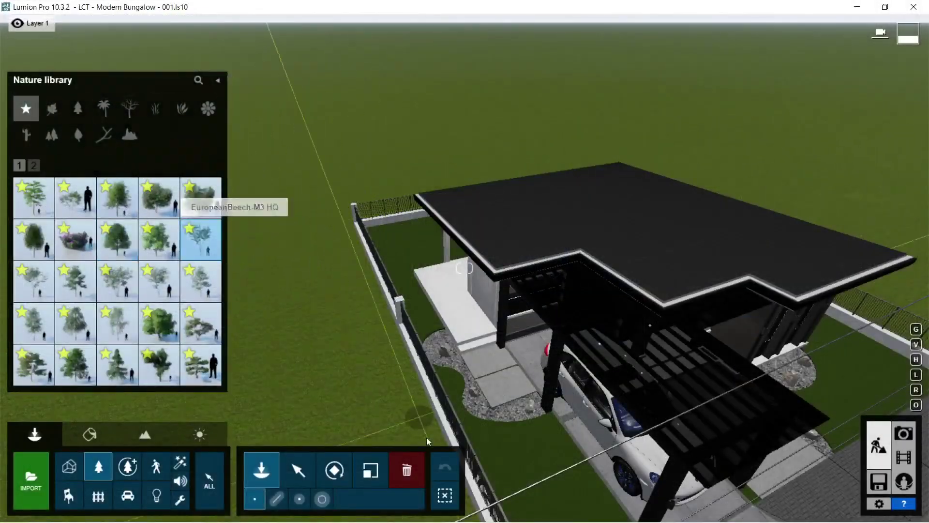
{"action": "key", "text": "q"}
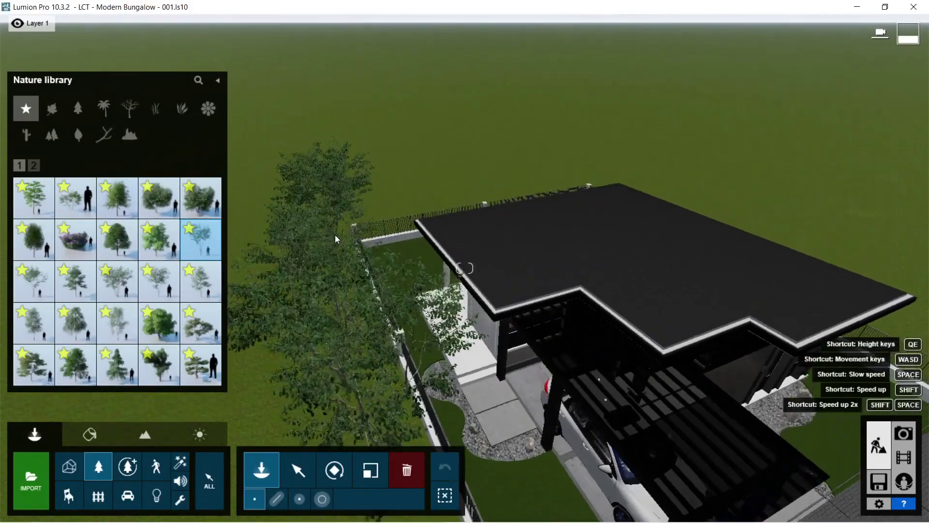
{"action": "left_click", "coordinate": [331, 244]}
{"action": "left_click", "coordinate": [373, 218]}
{"action": "left_click", "coordinate": [430, 213]}
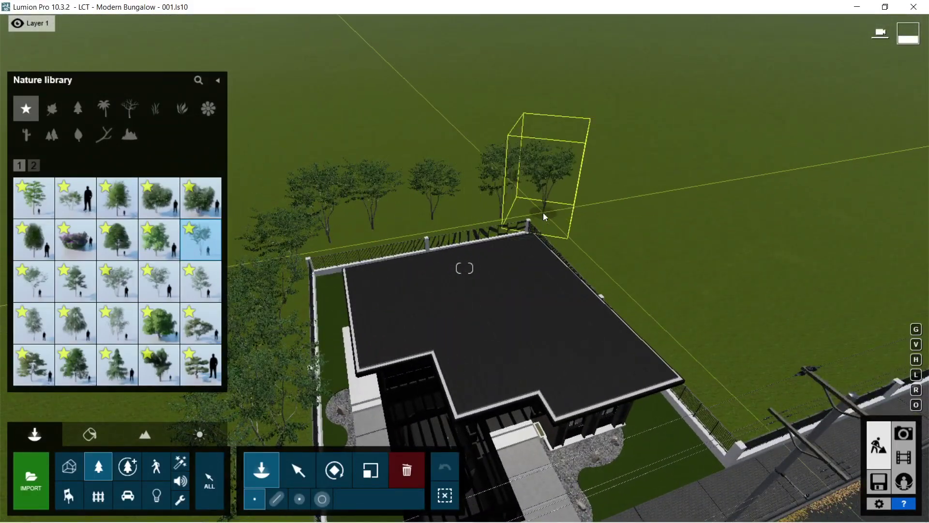
{"action": "left_click", "coordinate": [499, 208]}
{"action": "left_click", "coordinate": [547, 204]}
{"action": "left_click", "coordinate": [625, 213]}
{"action": "left_click", "coordinate": [649, 271]}
{"action": "left_click", "coordinate": [726, 348]}
{"action": "left_click", "coordinate": [159, 198]}
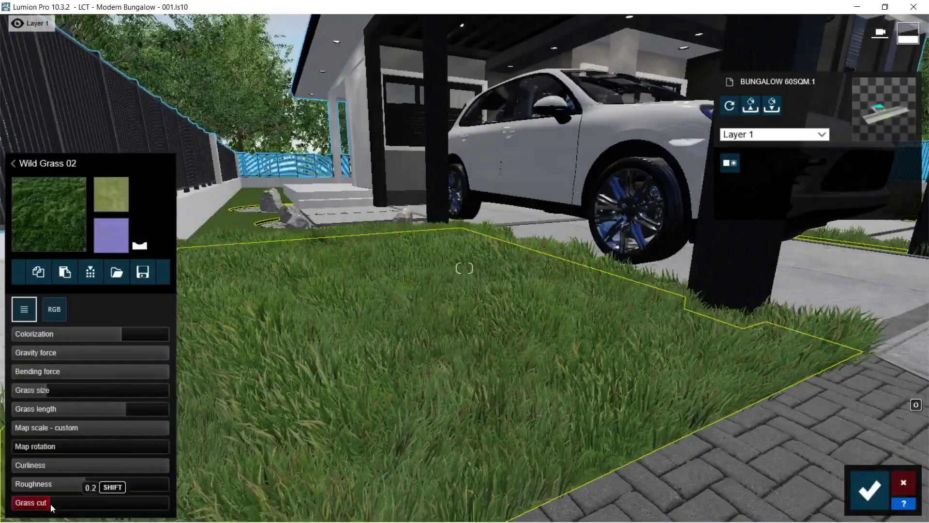
{"action": "left_click_drag", "start_coordinate": [51, 504], "coordinate": [141, 503]}
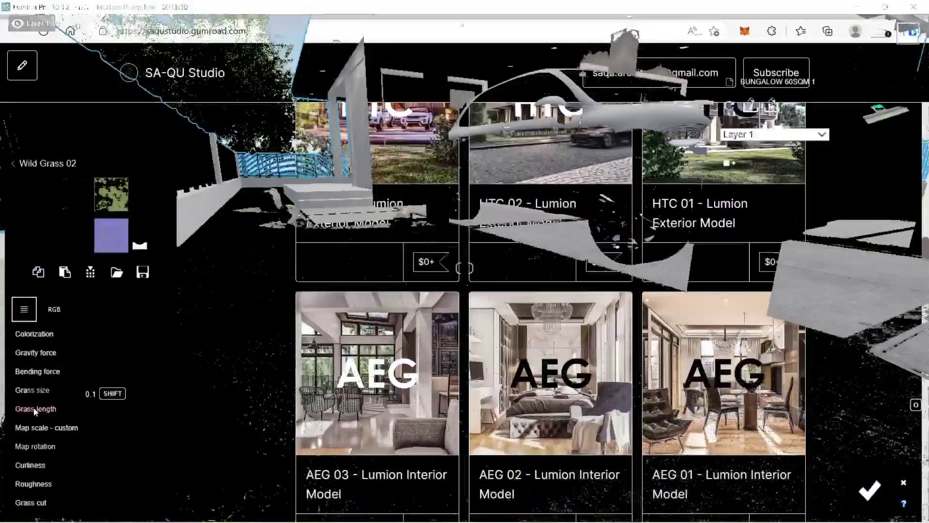
Get the free LCT 01 Lumion Exterior Model on Gumroad by paying a price of 0
{"action": "scroll", "coordinate": [865, 274], "scroll_direction": "down", "scroll_amount": 10}
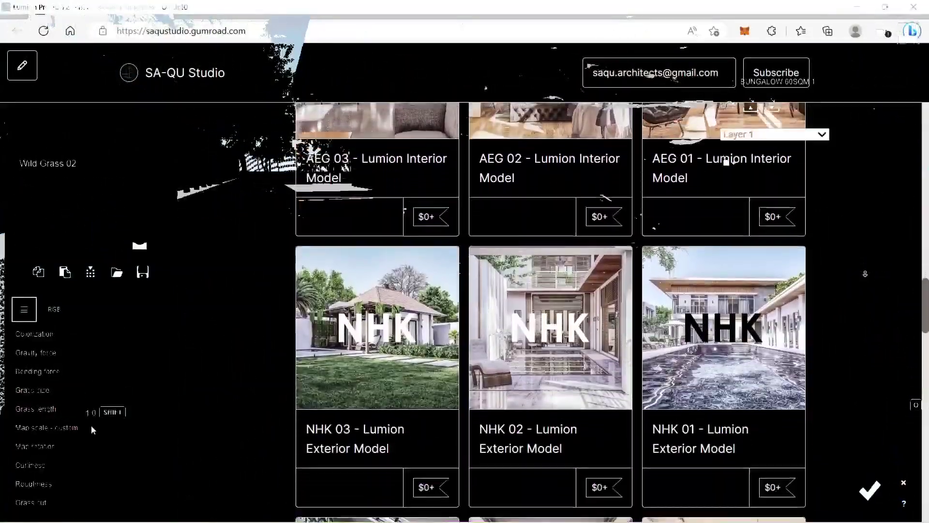
{"action": "scroll", "coordinate": [865, 274], "scroll_direction": "down", "scroll_amount": 5}
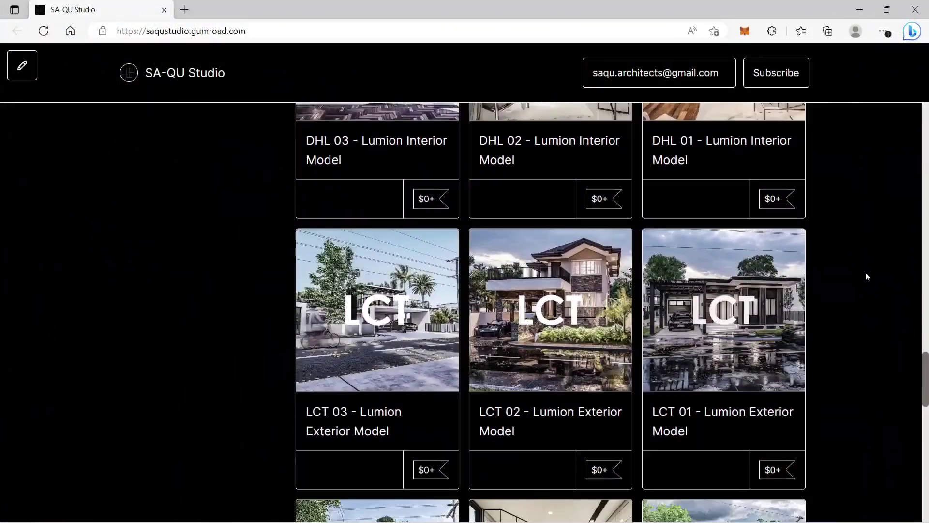
{"action": "left_click", "coordinate": [776, 301]}
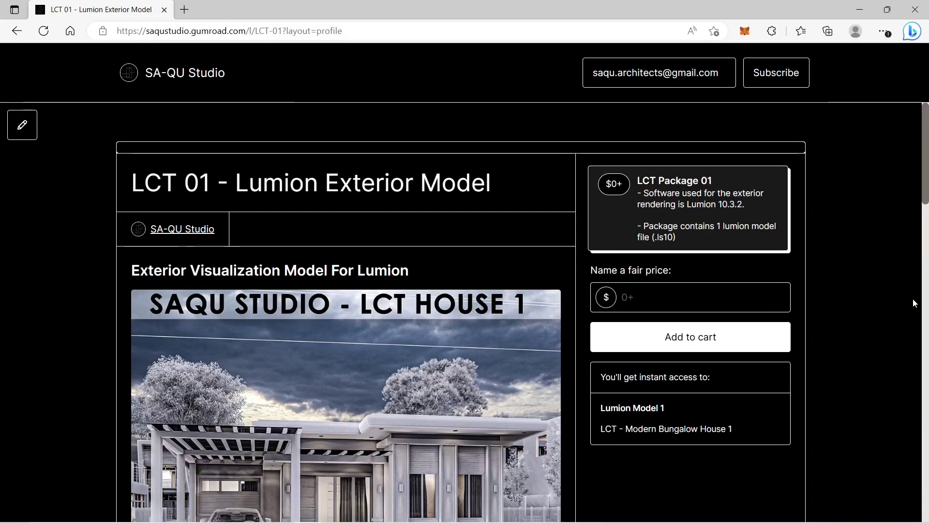
{"action": "scroll", "coordinate": [912, 298], "scroll_direction": "down", "scroll_amount": 1}
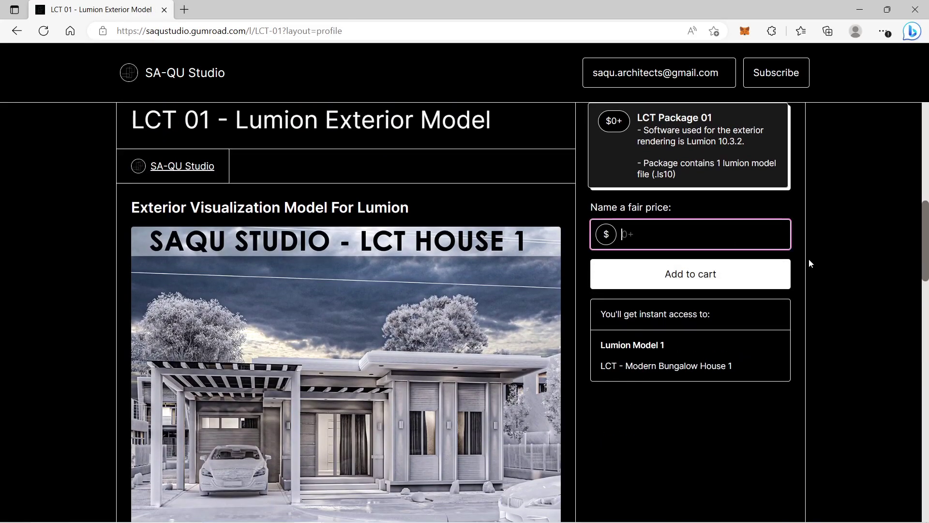
{"action": "type", "text": "0"}
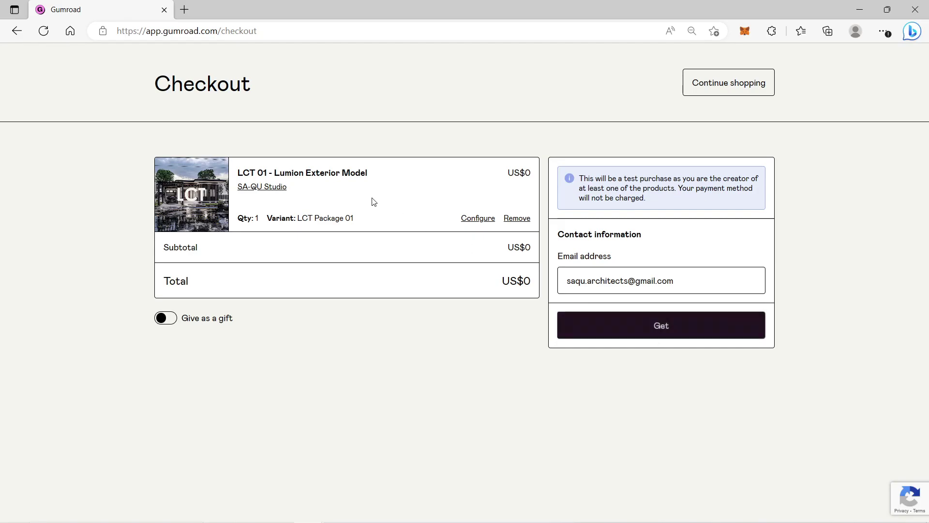
{"action": "left_click", "coordinate": [664, 326]}
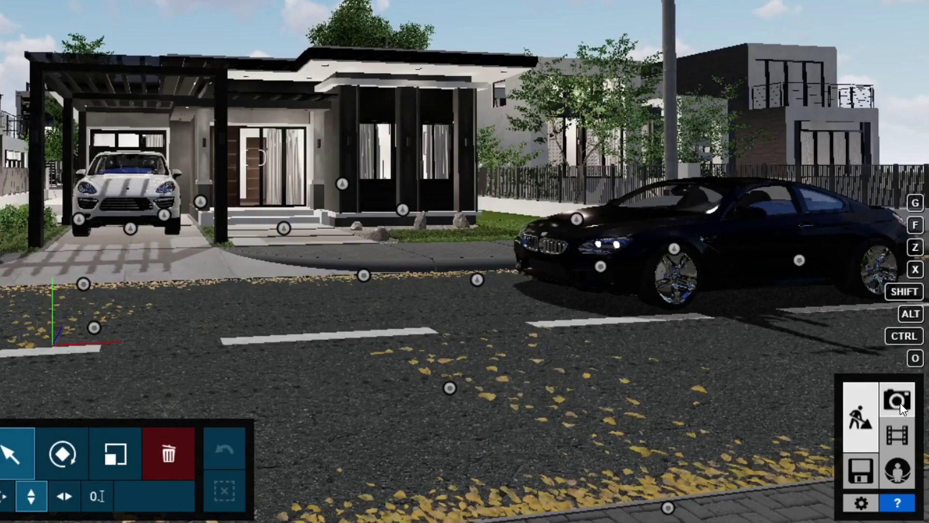
Show the saved bungalow camera view in Photo mode and bring up the photo effect library
{"action": "left_click", "coordinate": [900, 403]}
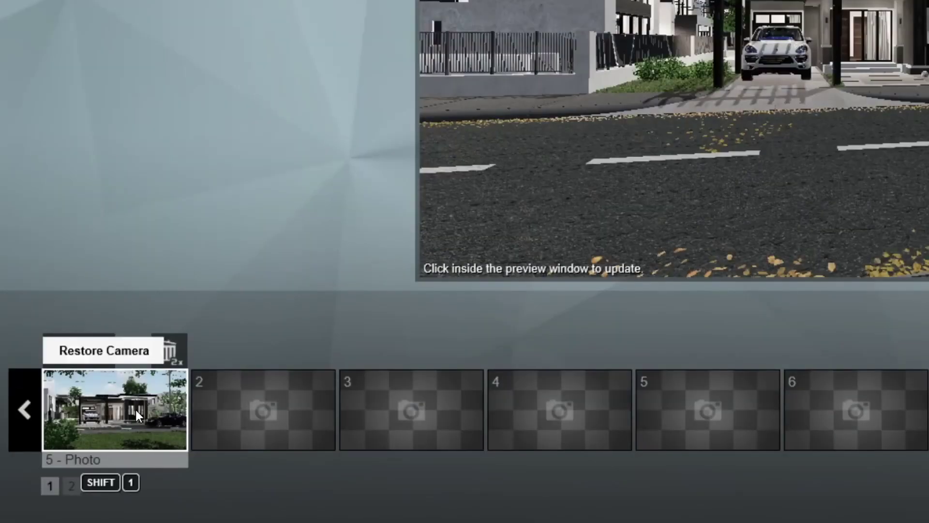
{"action": "left_click", "coordinate": [93, 440]}
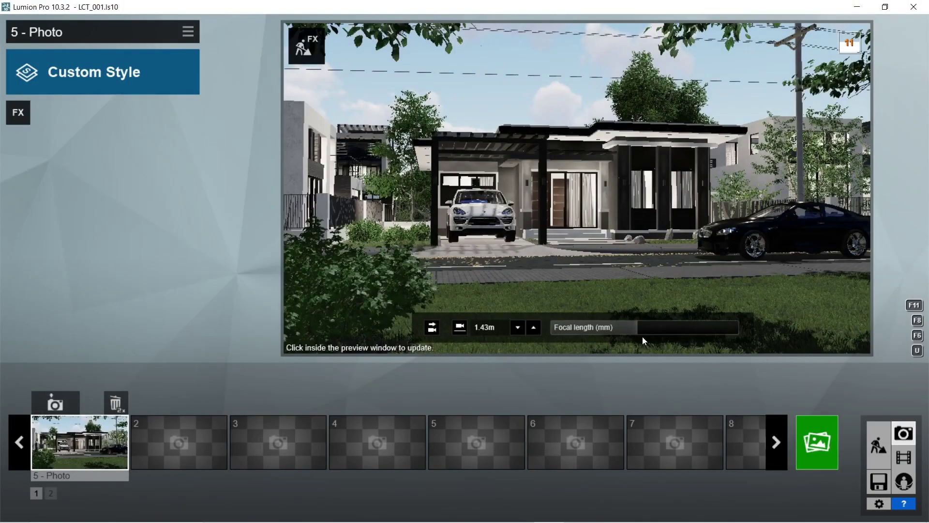
{"action": "mouse_move", "coordinate": [642, 334]}
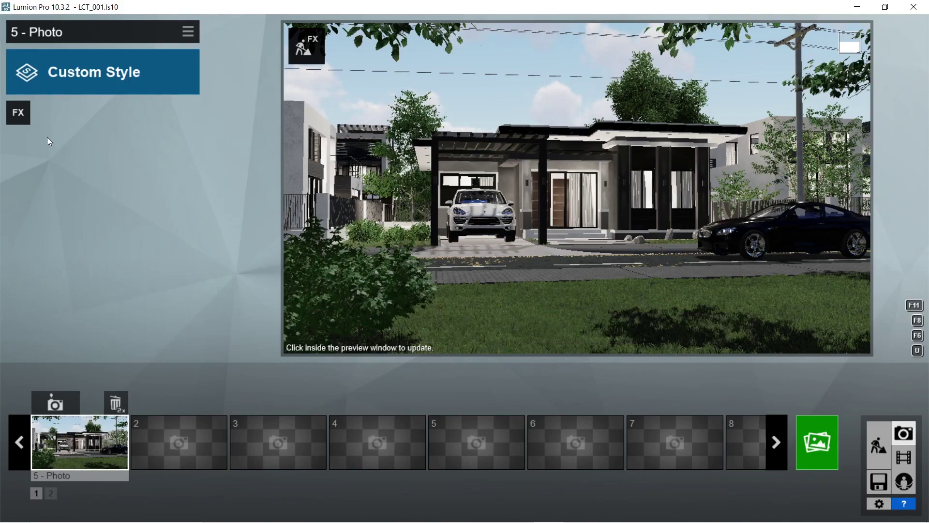
{"action": "left_click", "coordinate": [18, 114]}
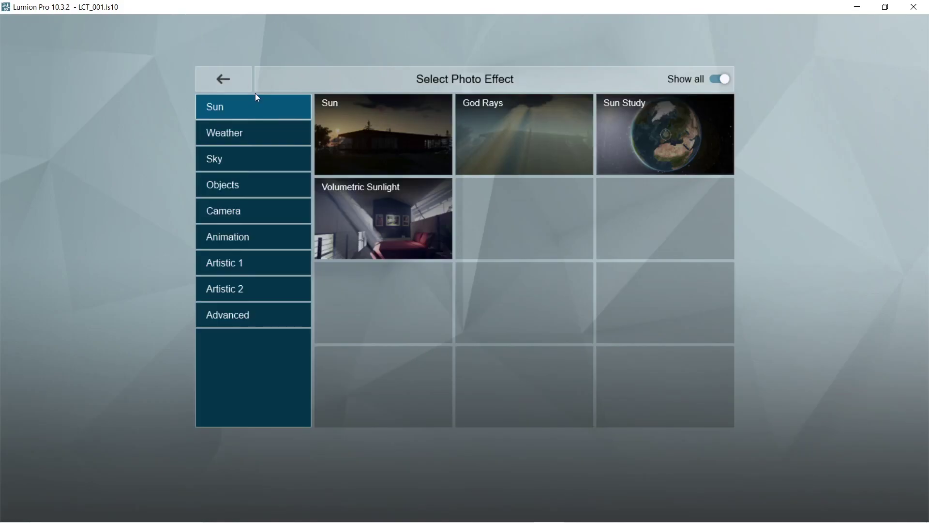
Apply the Daytime photo style and bring up the Real Skies effect settings
{"action": "left_click", "coordinate": [109, 81]}
{"action": "left_click", "coordinate": [69, 74]}
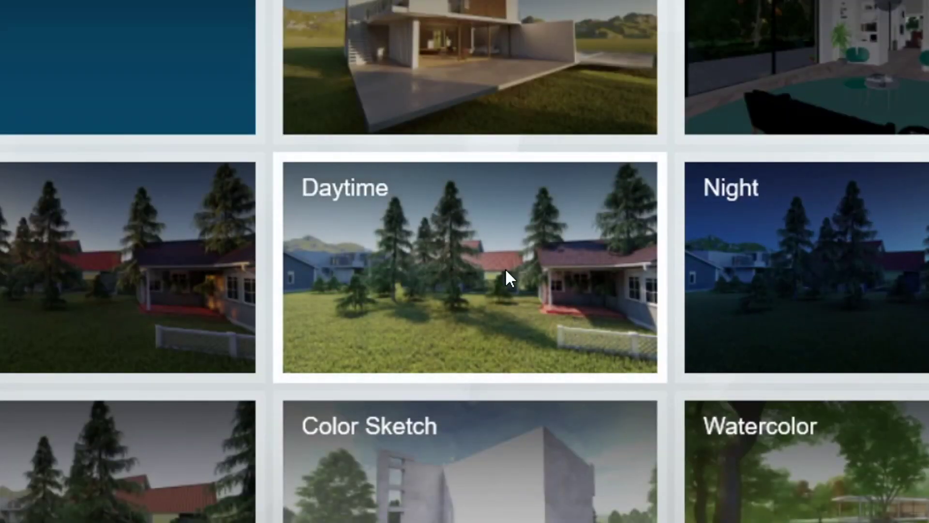
{"action": "left_click", "coordinate": [482, 271]}
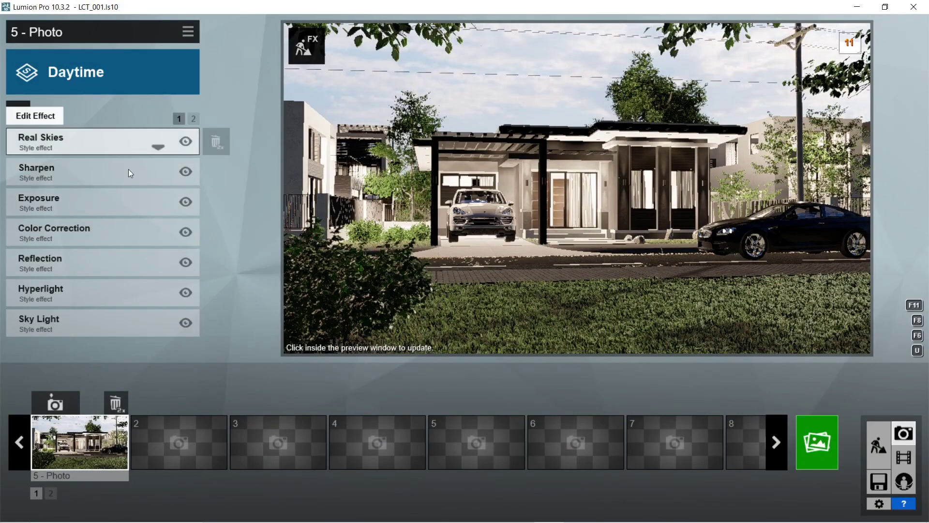
{"action": "left_click", "coordinate": [192, 119]}
{"action": "left_click", "coordinate": [178, 119]}
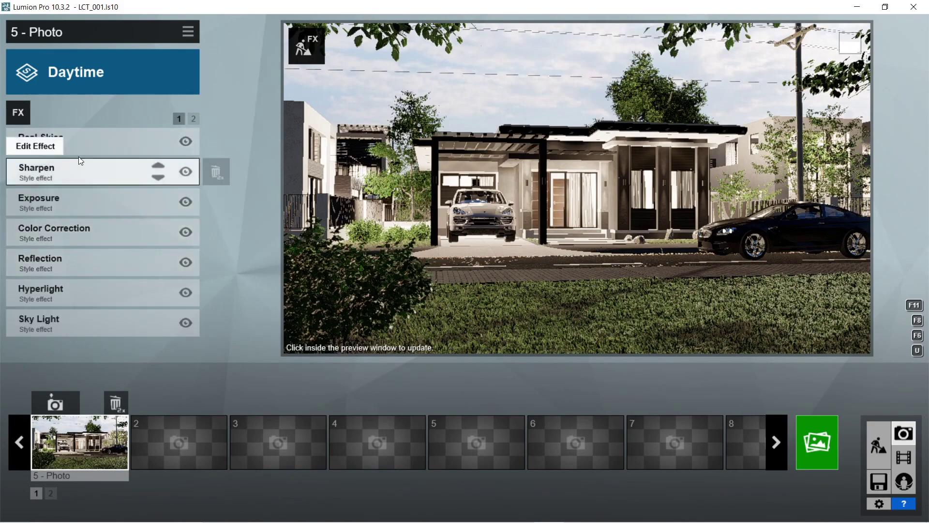
{"action": "left_click", "coordinate": [82, 139]}
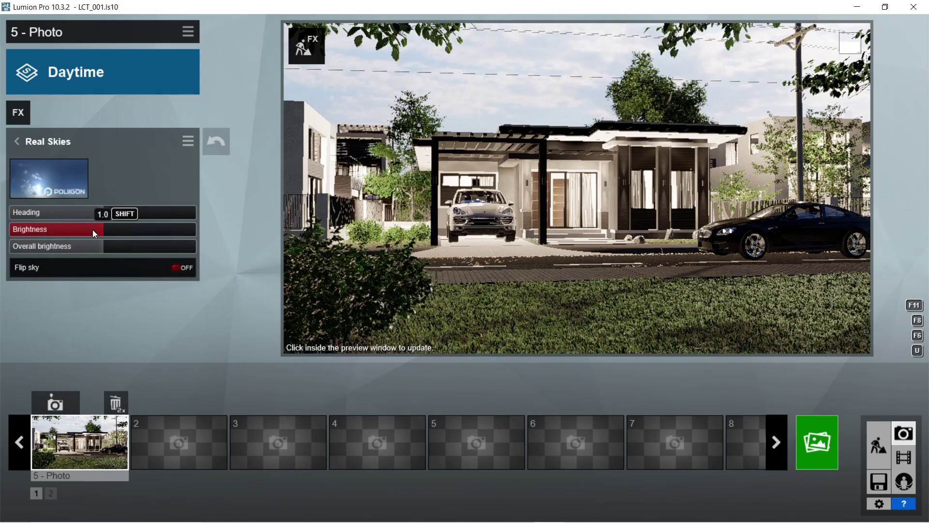
Turn the Real Skies heading, raise Brightness to about 1.3 and Overall brightness to 1.8
{"action": "left_click", "coordinate": [127, 212]}
{"action": "left_click", "coordinate": [141, 211]}
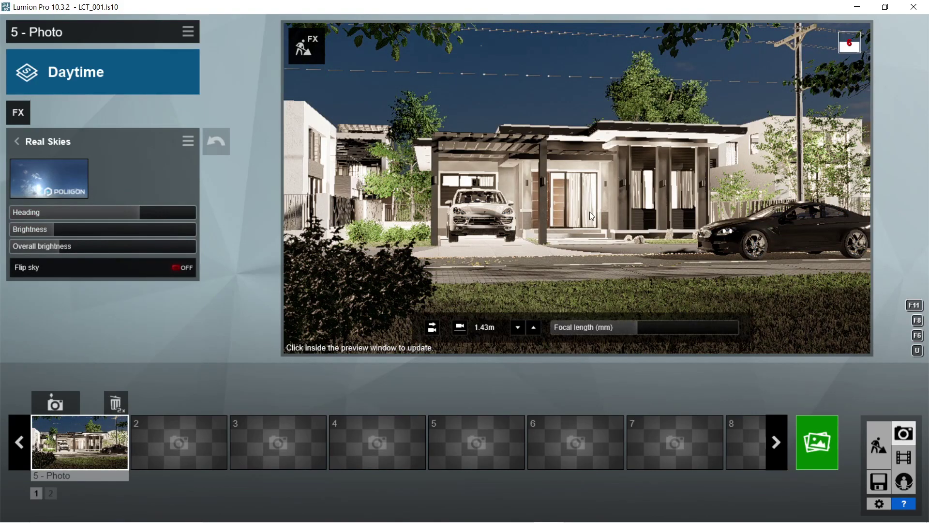
{"action": "left_click", "coordinate": [128, 229]}
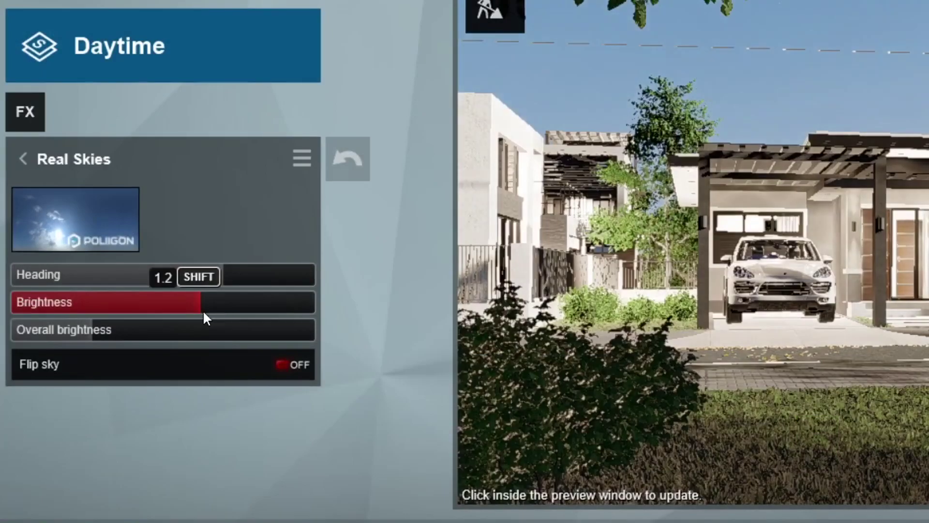
{"action": "left_click", "coordinate": [124, 246]}
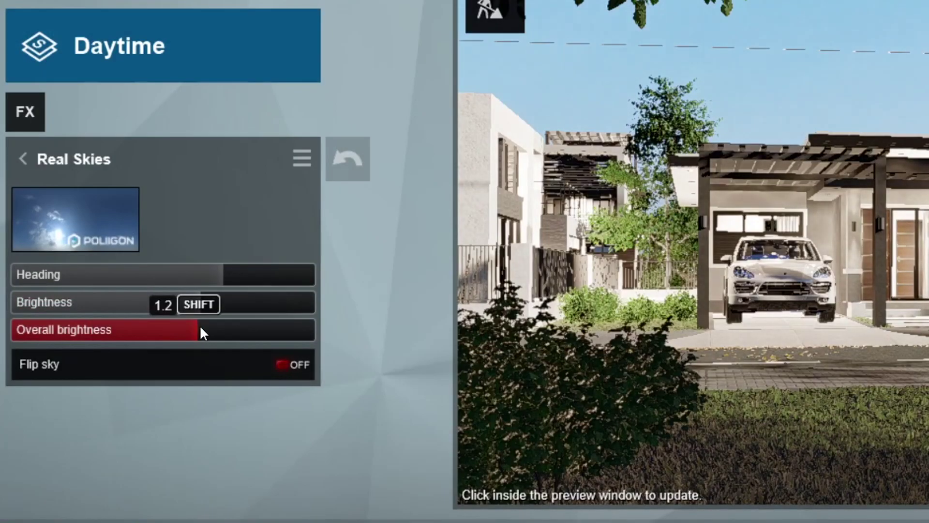
{"action": "left_click", "coordinate": [220, 334]}
{"action": "left_click", "coordinate": [187, 327]}
{"action": "left_click", "coordinate": [137, 304]}
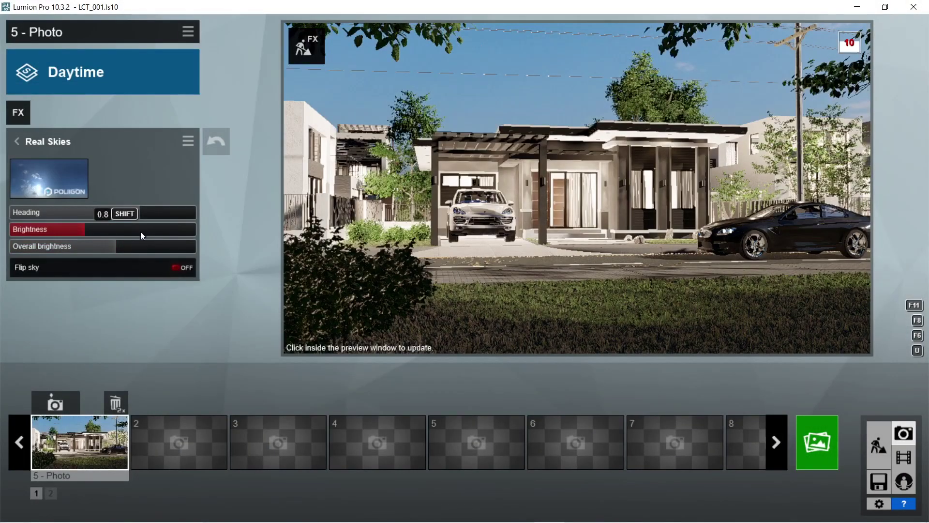
{"action": "left_click_drag", "start_coordinate": [156, 231], "coordinate": [172, 247]}
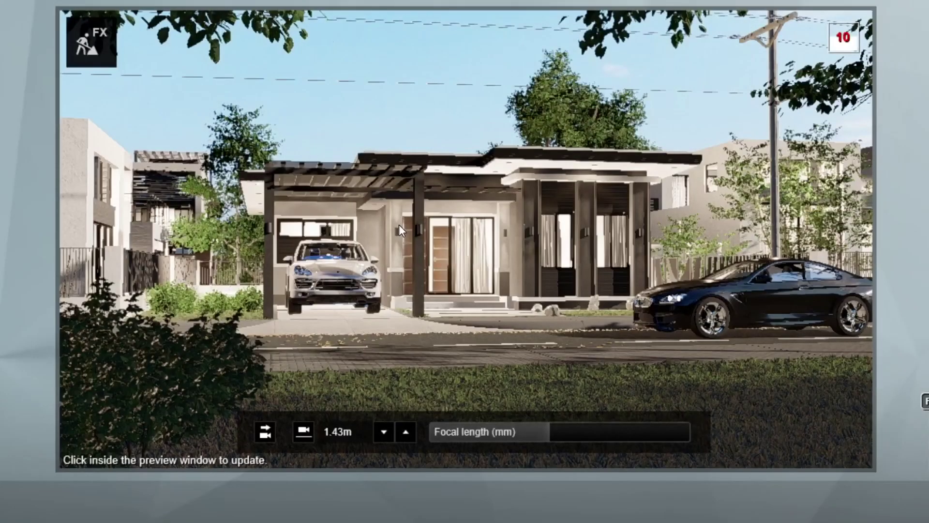
{"action": "left_click", "coordinate": [528, 179]}
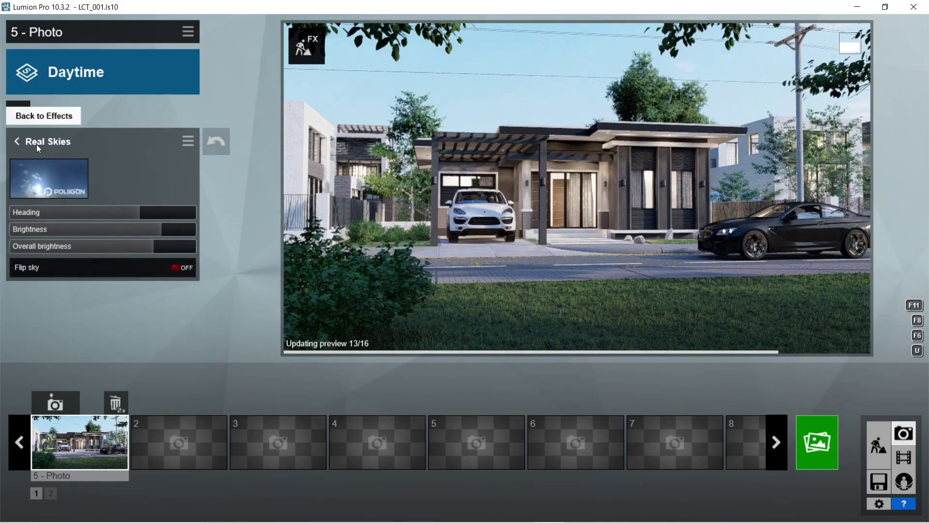
{"action": "left_click", "coordinate": [176, 246]}
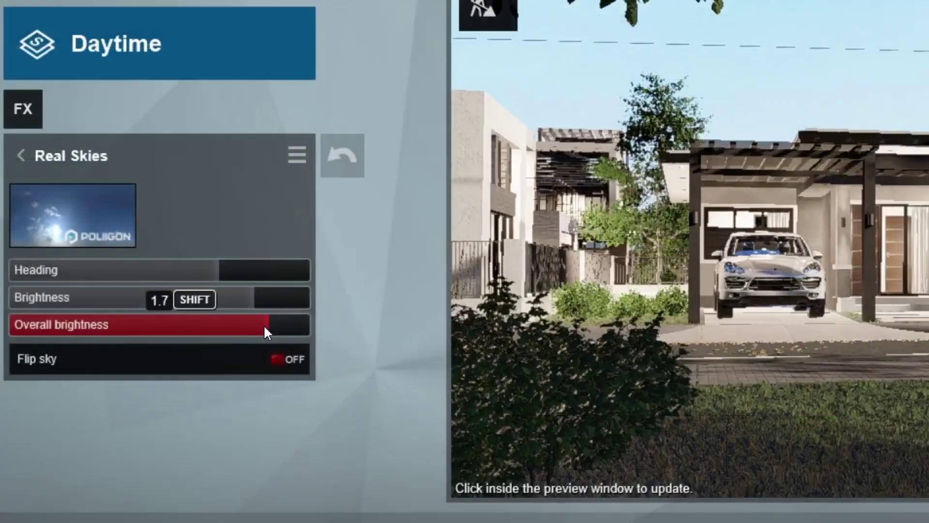
Set the Sharpen effect's Intensity to about 0.1
{"action": "left_click", "coordinate": [103, 155]}
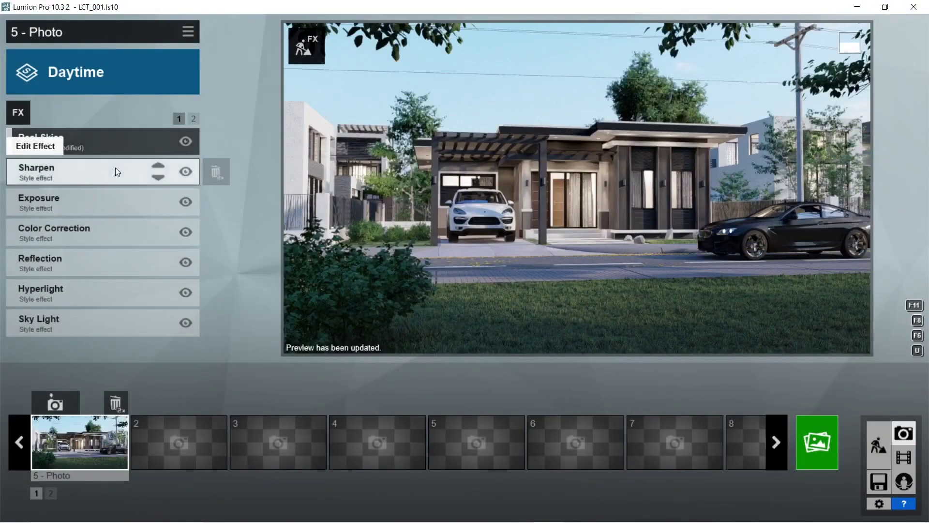
{"action": "left_click", "coordinate": [116, 168]}
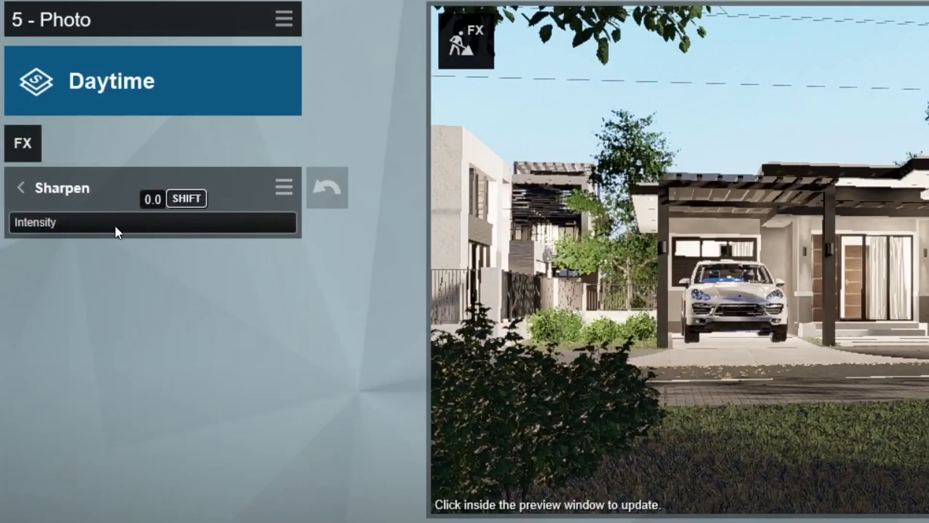
{"action": "left_click_drag", "start_coordinate": [77, 169], "coordinate": [215, 166]}
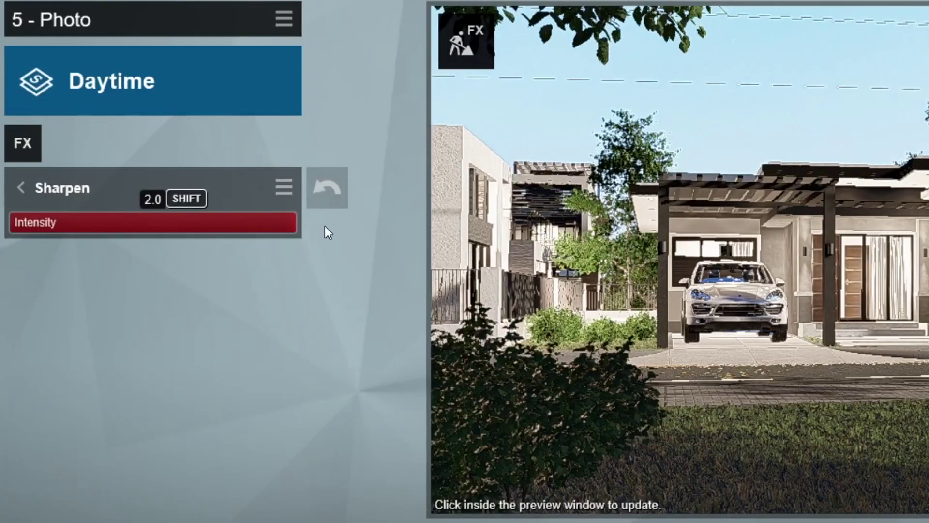
{"action": "left_click_drag", "start_coordinate": [24, 221], "coordinate": [21, 222]}
Review the Exposure, Color Correction and Hyperlight settings without changing them
{"action": "left_click", "coordinate": [34, 187]}
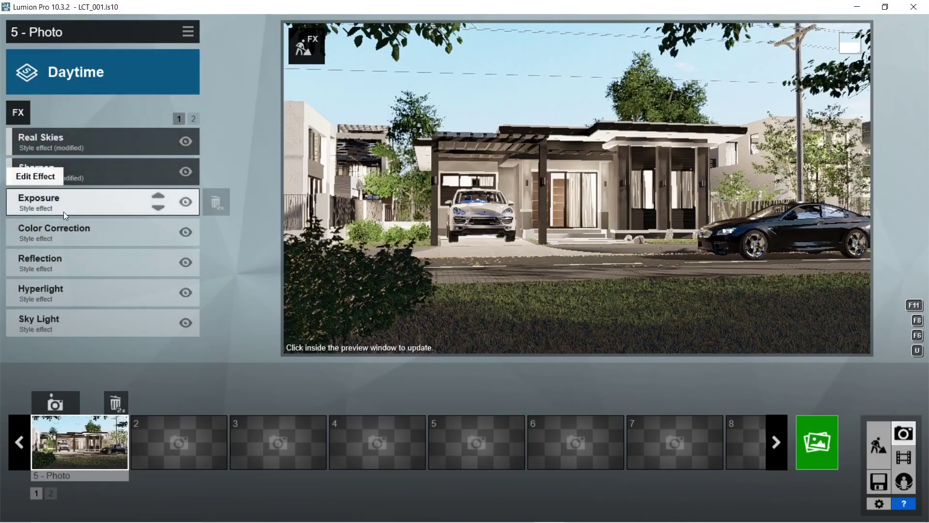
{"action": "left_click", "coordinate": [63, 211]}
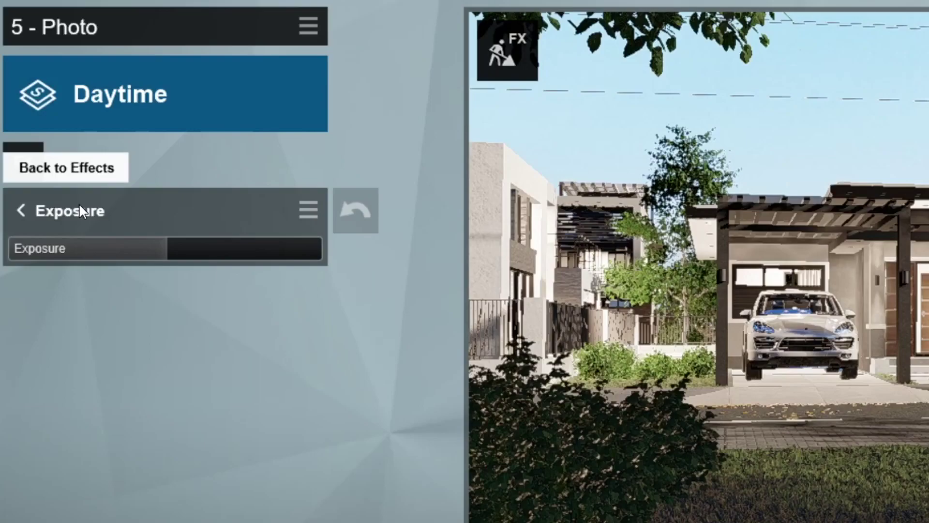
{"action": "left_click", "coordinate": [79, 205]}
{"action": "left_click", "coordinate": [140, 375]}
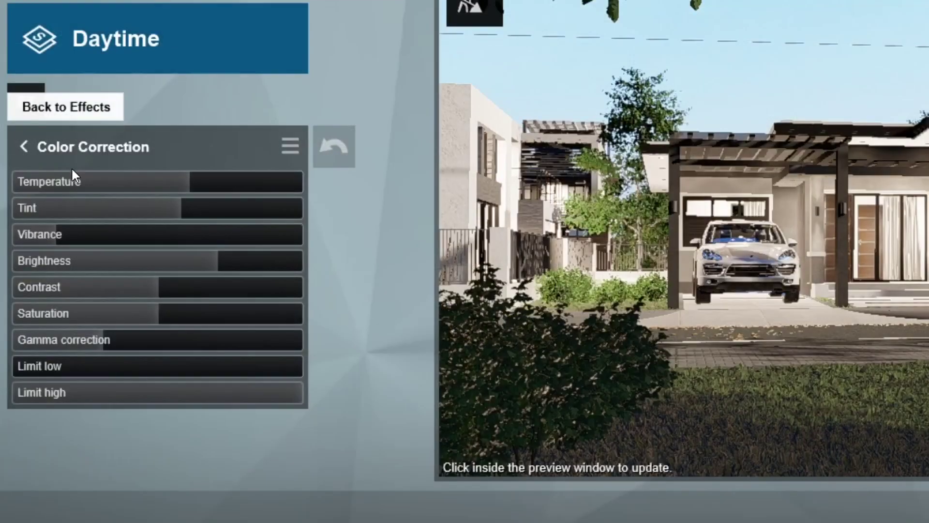
{"action": "left_click", "coordinate": [73, 150]}
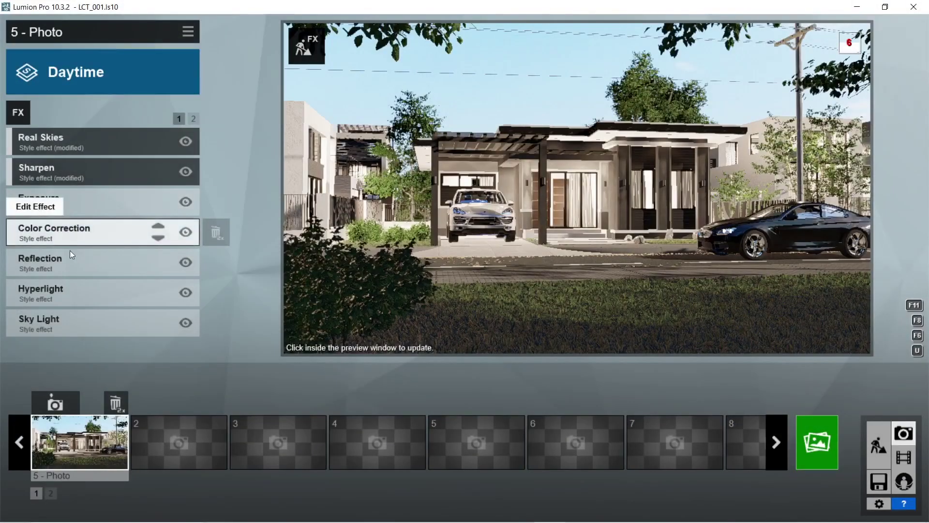
{"action": "left_click", "coordinate": [77, 299]}
Turn on Sky Light planar and projected reflections at Ultra quality, brightness about 1.2
{"action": "left_click", "coordinate": [37, 145]}
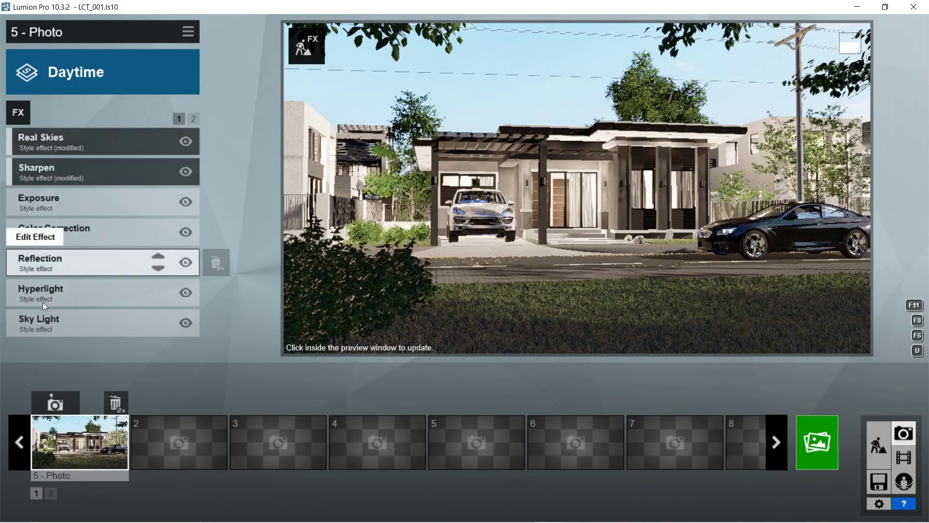
{"action": "left_click", "coordinate": [42, 319]}
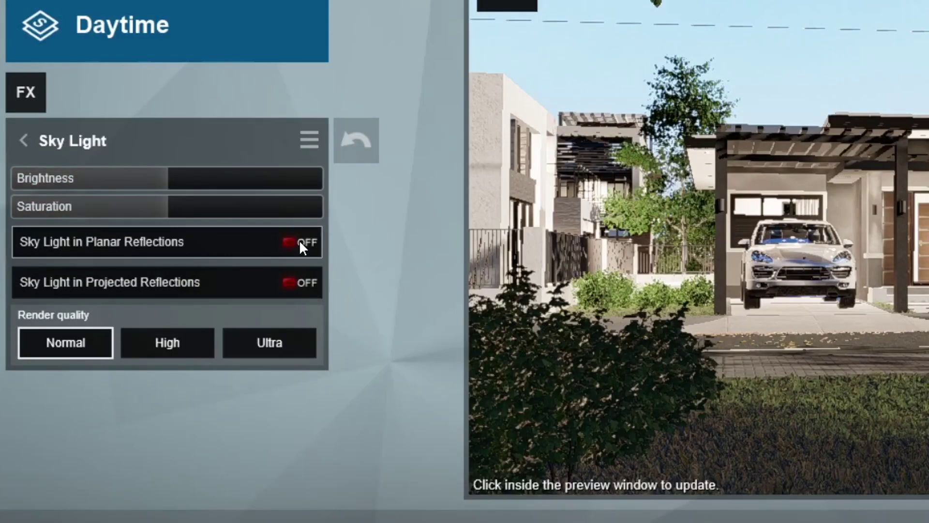
{"action": "left_click", "coordinate": [299, 242]}
{"action": "left_click", "coordinate": [300, 283]}
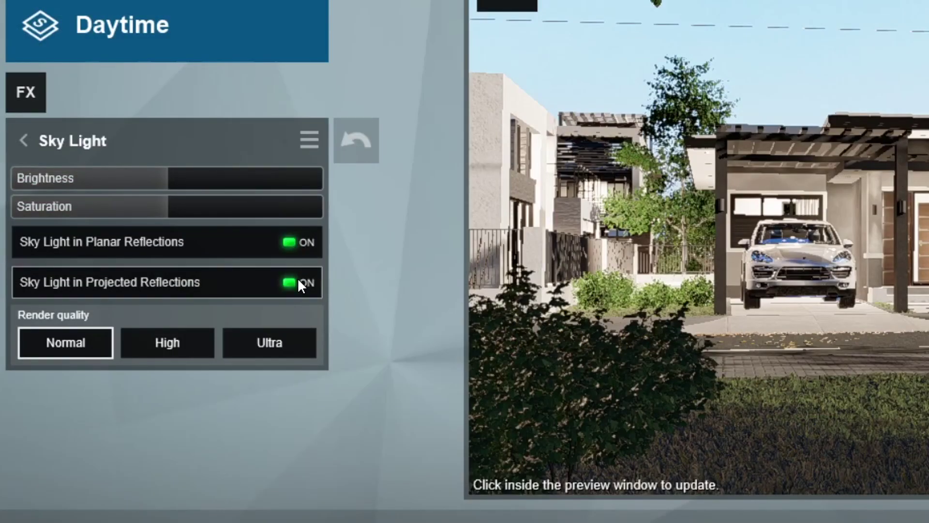
{"action": "left_click", "coordinate": [274, 342]}
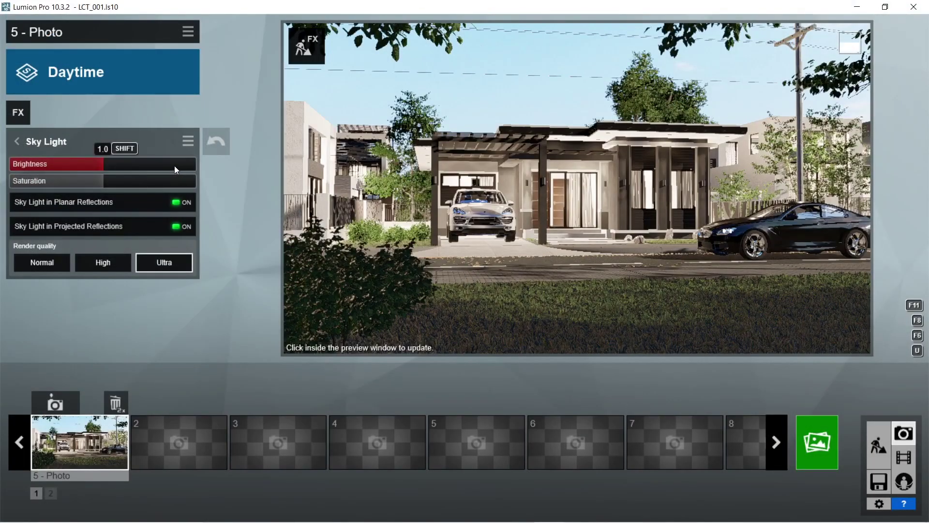
{"action": "left_click", "coordinate": [178, 165]}
{"action": "left_click", "coordinate": [194, 166]}
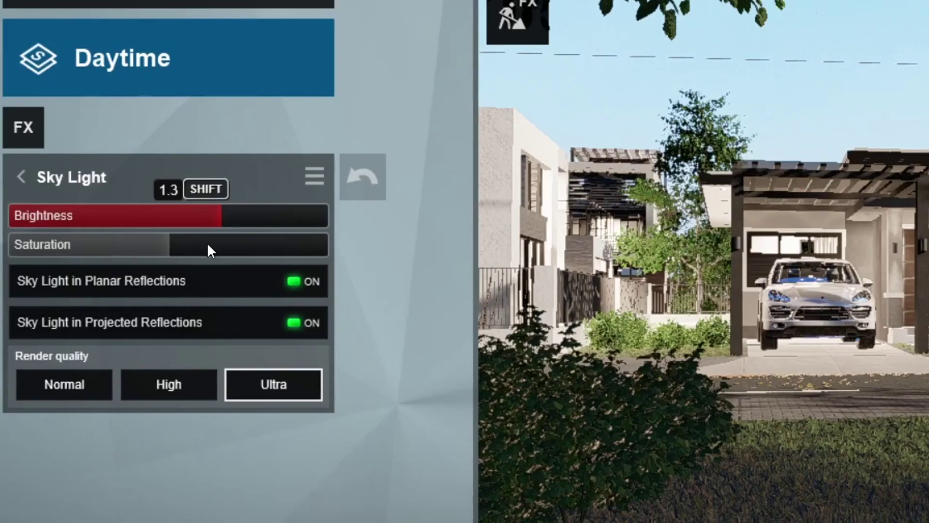
{"action": "left_click_drag", "start_coordinate": [209, 246], "coordinate": [199, 248]}
{"action": "left_click", "coordinate": [187, 247]}
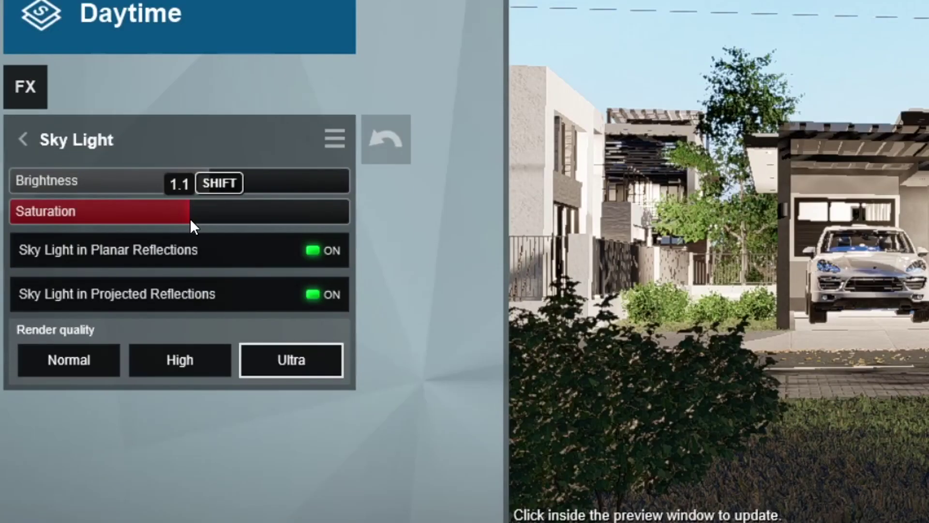
{"action": "left_click", "coordinate": [108, 185]}
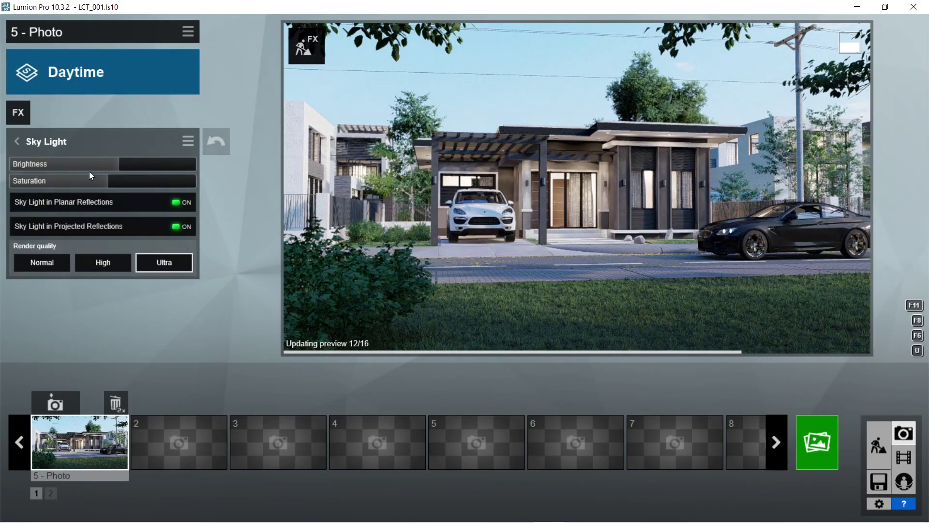
Rotate the Real Skies heading to about 56.1° and fine-tune exposure to 0.6
{"action": "left_click", "coordinate": [46, 141]}
{"action": "left_click", "coordinate": [97, 145]}
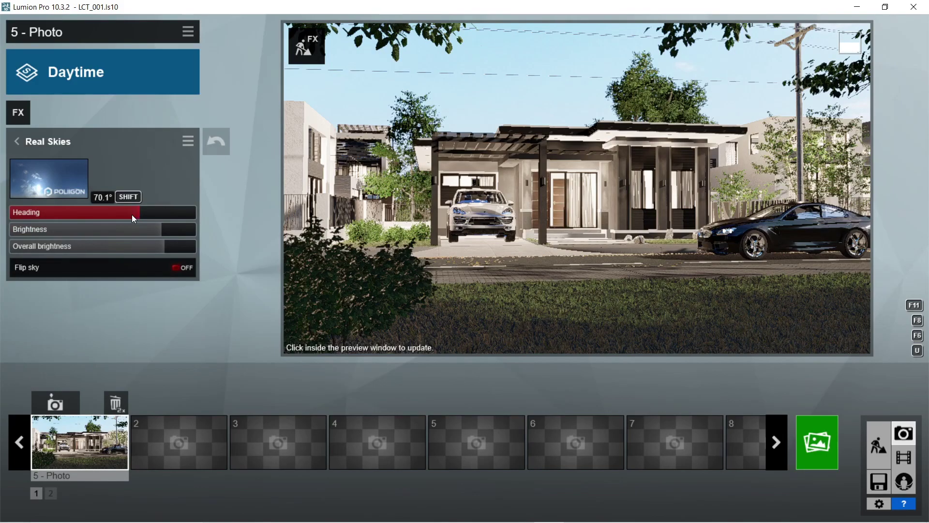
{"action": "left_click_drag", "start_coordinate": [132, 213], "coordinate": [52, 214]}
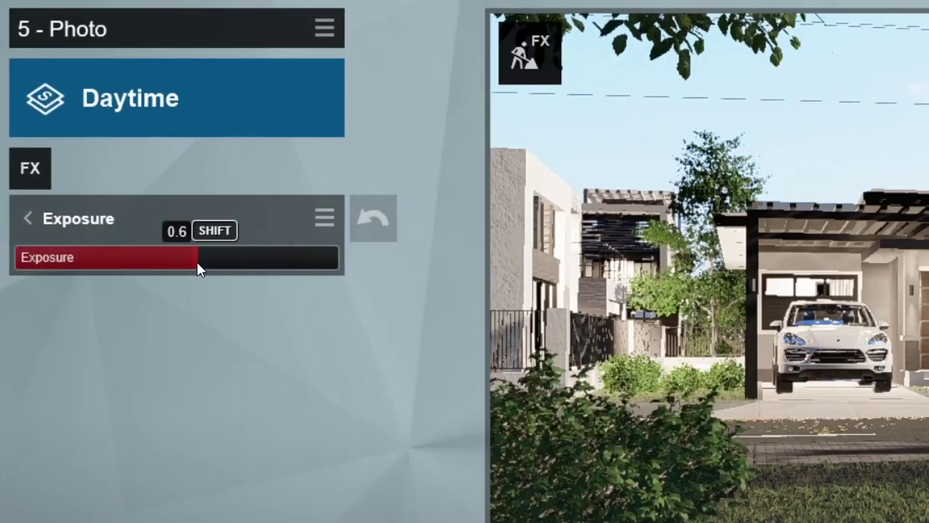
{"action": "left_click_drag", "start_coordinate": [197, 261], "coordinate": [194, 260]}
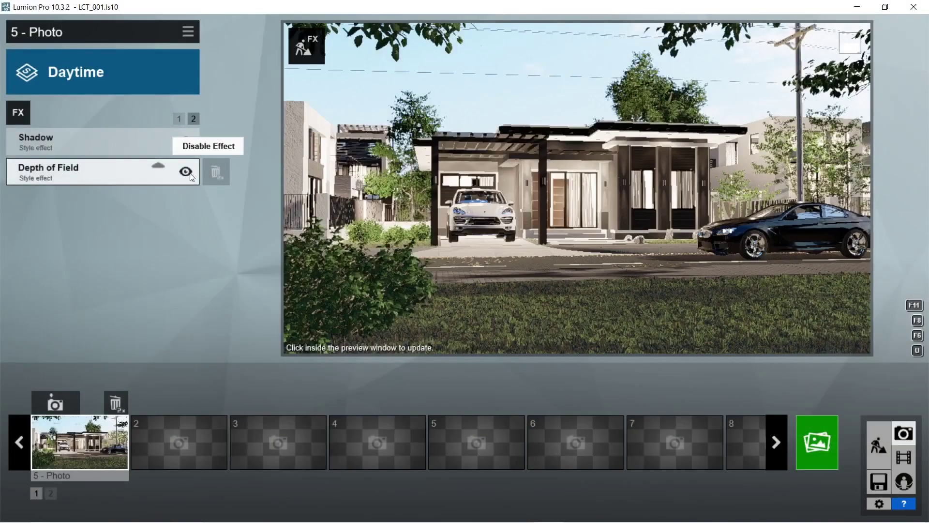
Turn off Depth of Field and add reflection planes on the house glass and front
{"action": "left_click", "coordinate": [190, 173]}
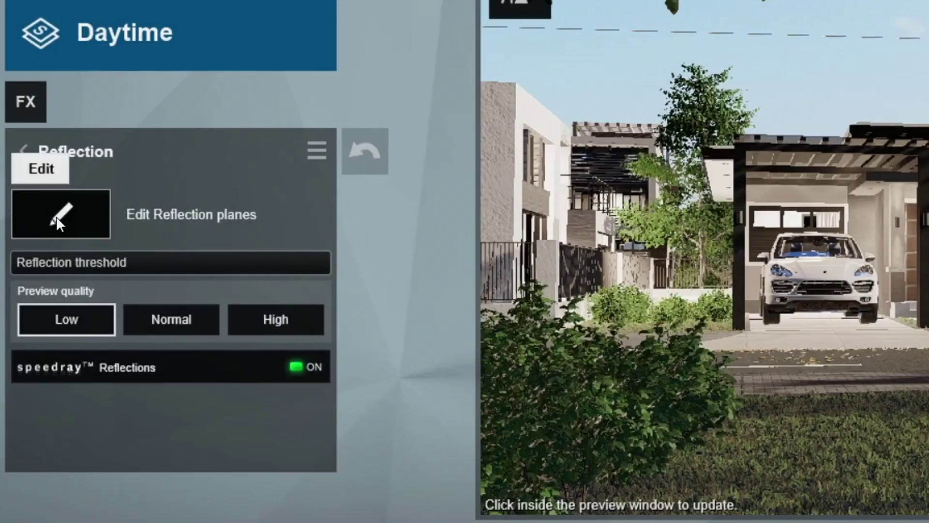
{"action": "left_click", "coordinate": [56, 215]}
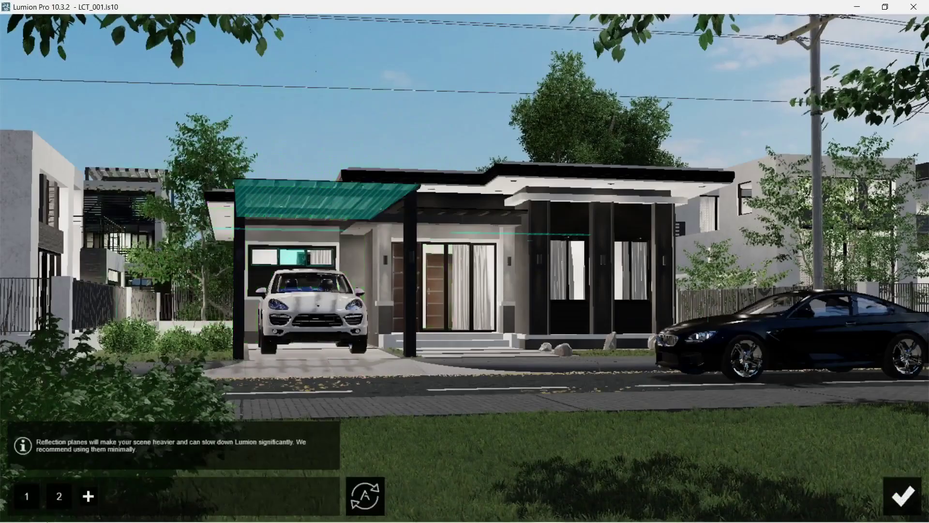
{"action": "left_click", "coordinate": [88, 495]}
{"action": "left_click", "coordinate": [903, 496]}
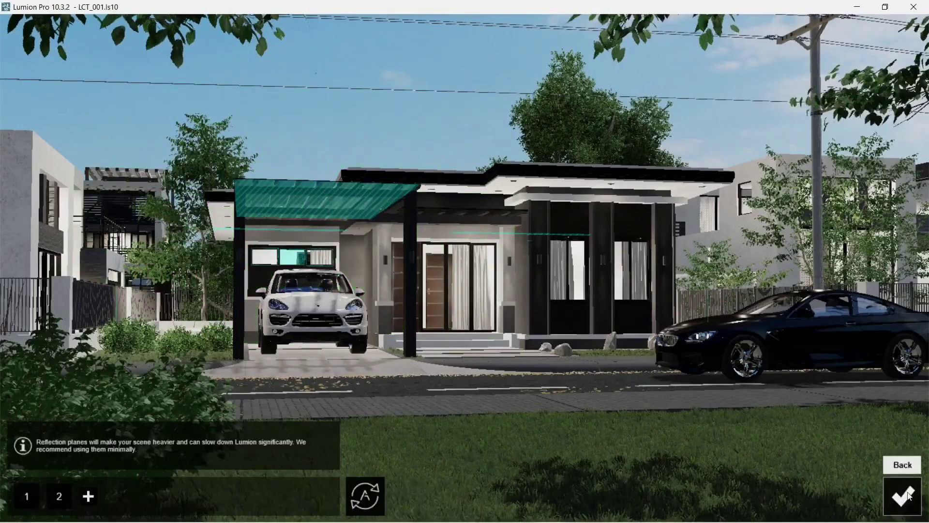
{"action": "left_click", "coordinate": [121, 495]}
{"action": "left_click", "coordinate": [574, 256]}
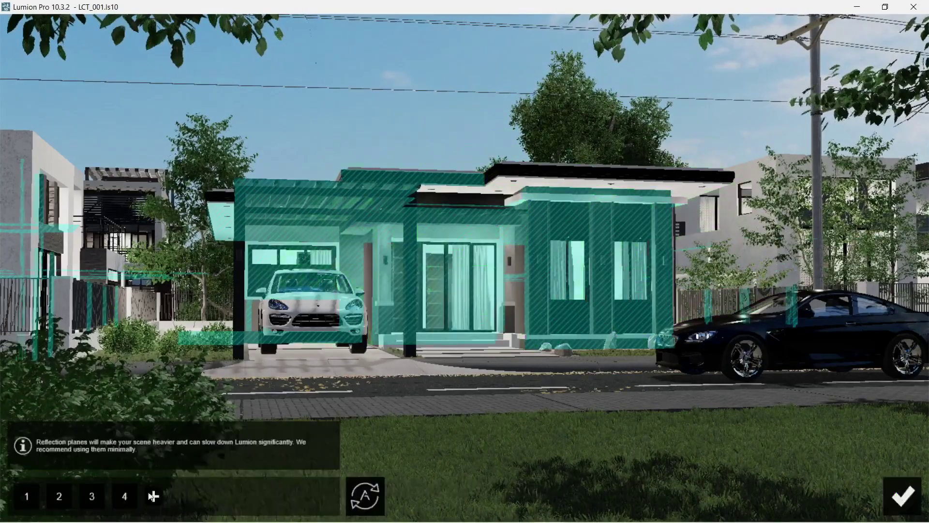
{"action": "left_click", "coordinate": [153, 495]}
Add reflection planes to the left and right buildings along the street
{"action": "left_click", "coordinate": [46, 223]}
{"action": "left_click", "coordinate": [216, 496]}
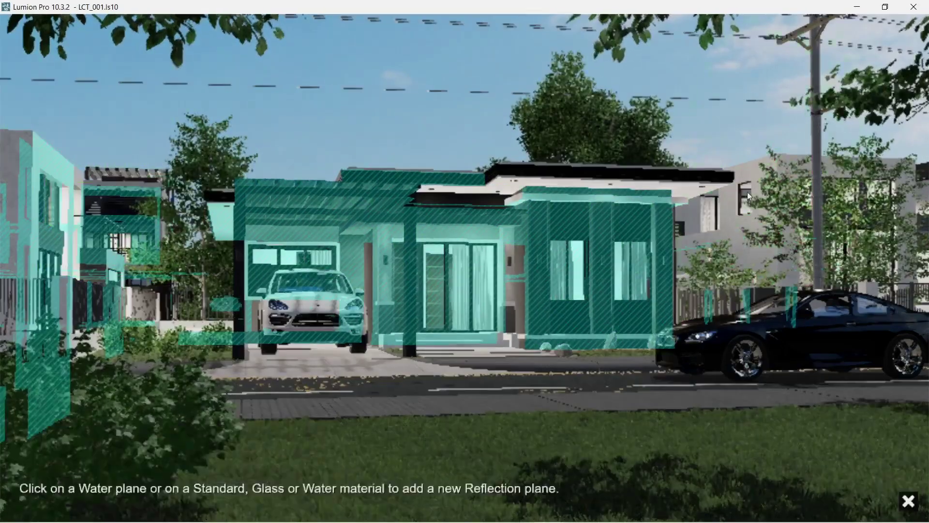
{"action": "left_click", "coordinate": [749, 196]}
{"action": "left_click", "coordinate": [277, 496]}
{"action": "key", "text": "d"}
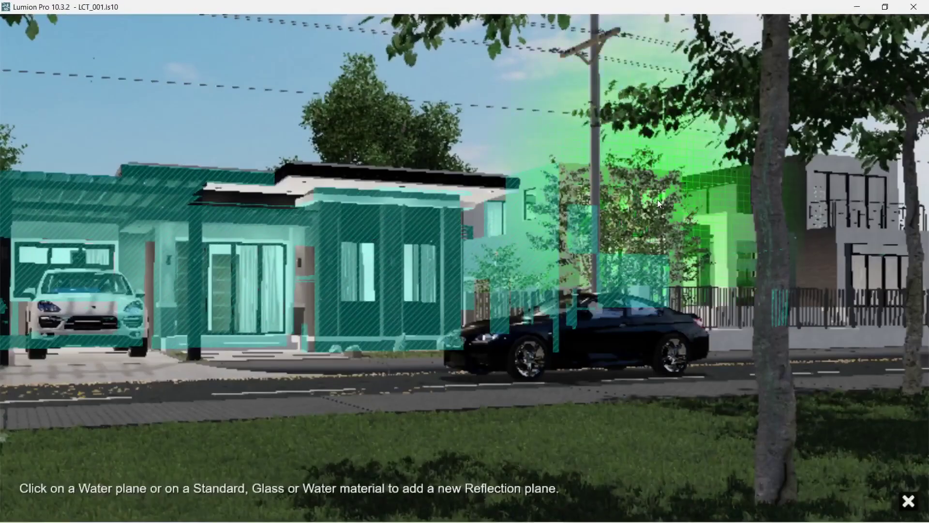
{"action": "key", "text": "Escape"}
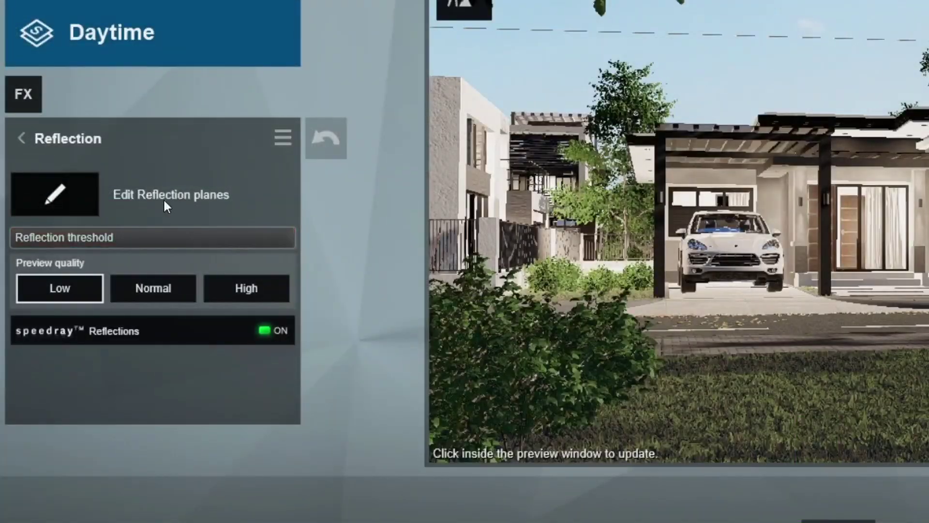
{"action": "left_click", "coordinate": [21, 138]}
Check the Shadow settings, then add the Advanced Print Poster Enhancer effect
{"action": "left_click", "coordinate": [145, 145]}
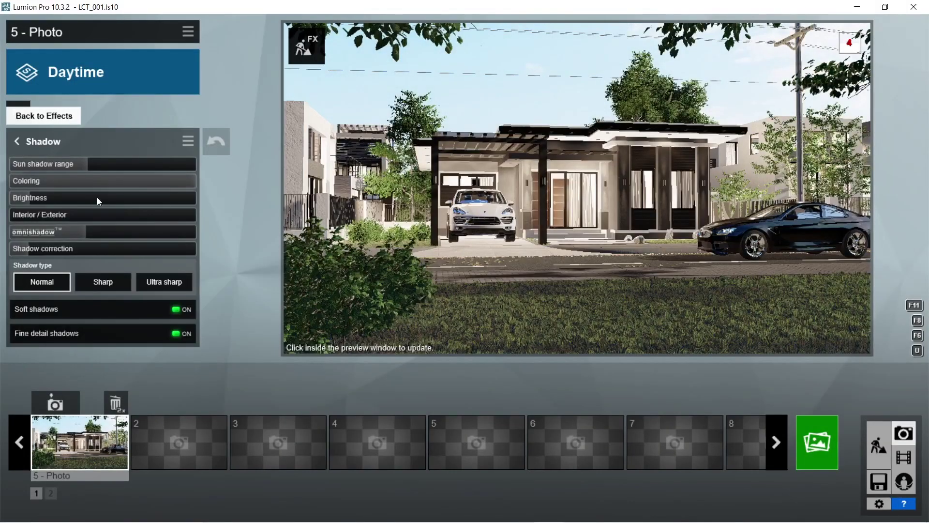
{"action": "left_click", "coordinate": [71, 132]}
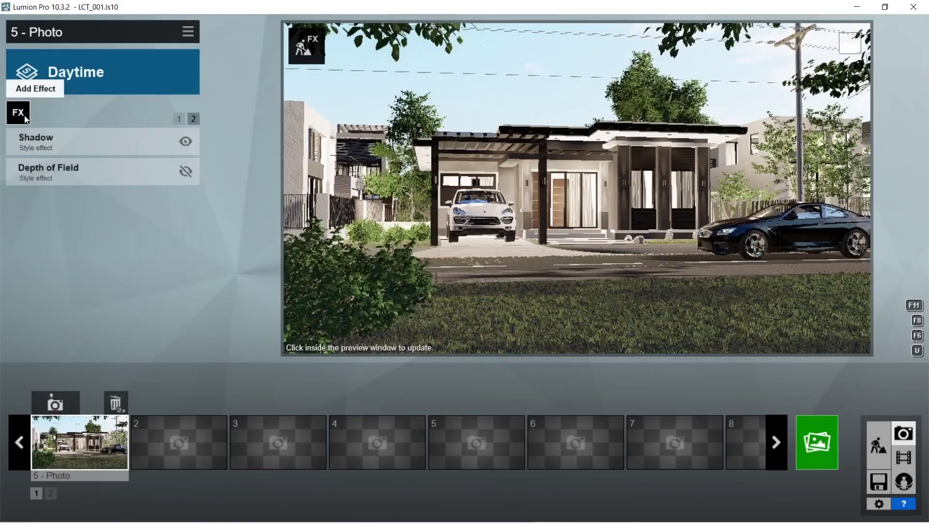
{"action": "left_click", "coordinate": [29, 87]}
{"action": "left_click", "coordinate": [245, 316]}
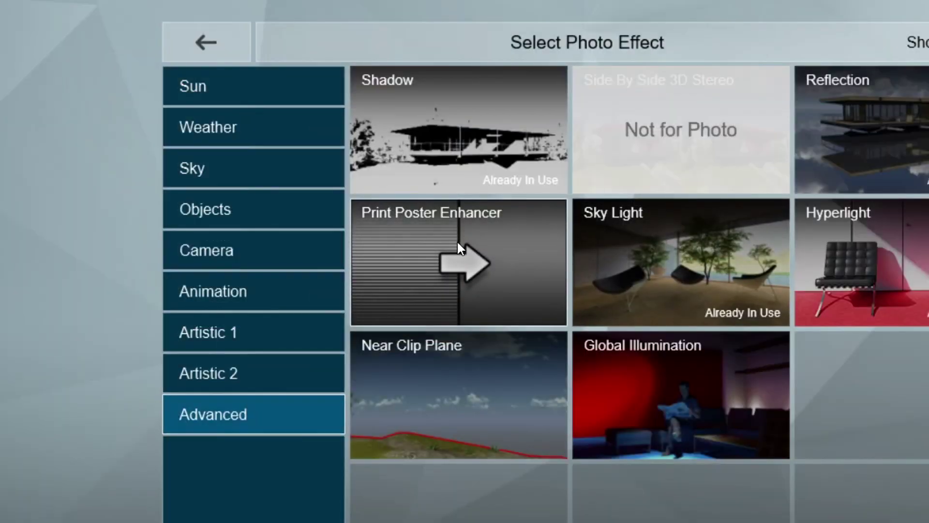
{"action": "left_click", "coordinate": [457, 240]}
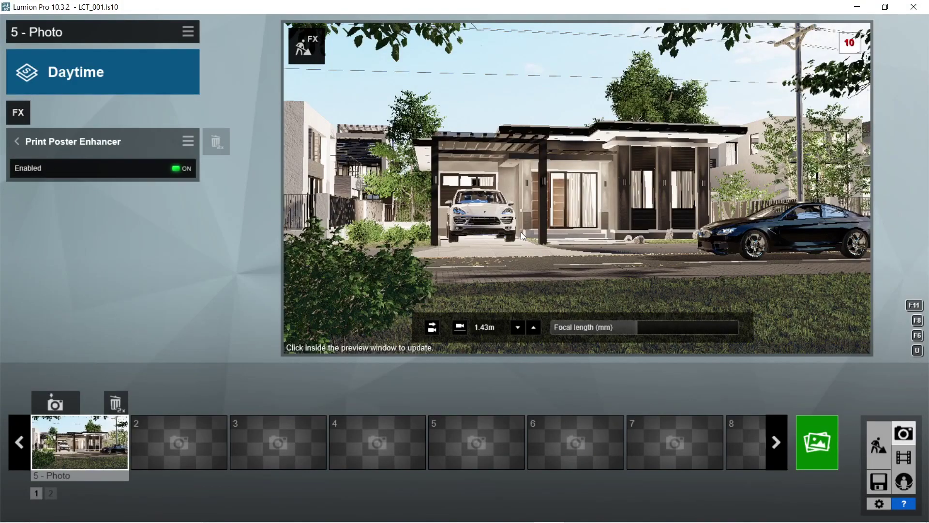
{"action": "left_click", "coordinate": [521, 231]}
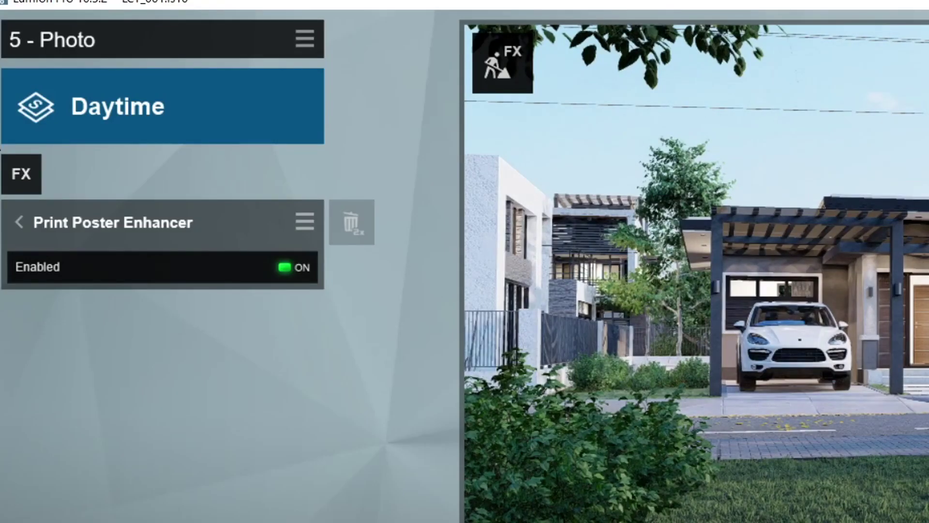
Add the Artistic 1 Bloom effect with its Amount lowered to 0.1
{"action": "left_click", "coordinate": [21, 174]}
{"action": "left_click", "coordinate": [240, 269]}
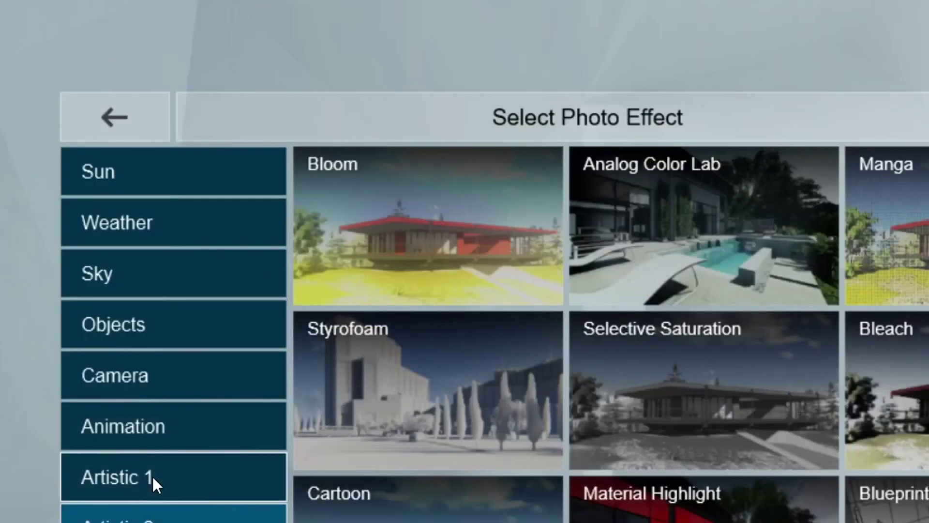
{"action": "left_click", "coordinate": [428, 225]}
{"action": "left_click_drag", "start_coordinate": [123, 167], "coordinate": [39, 194]}
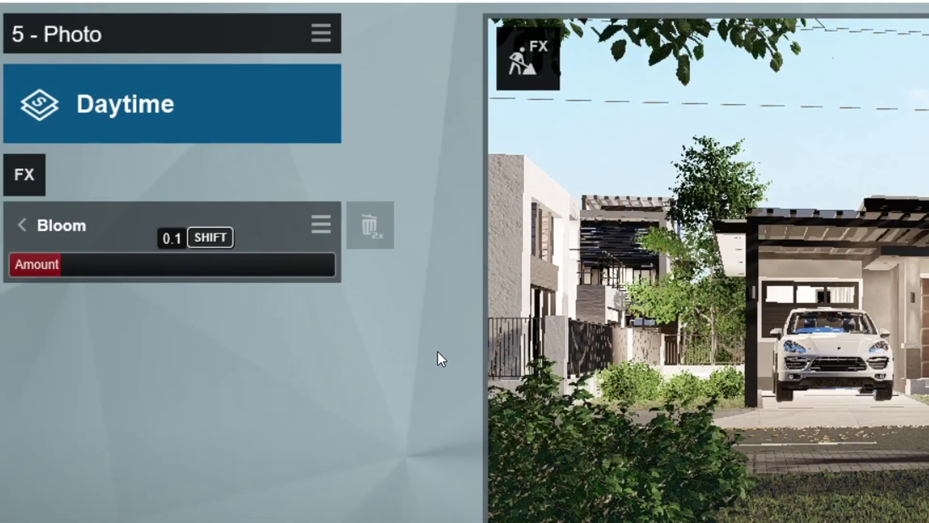
{"action": "left_click", "coordinate": [25, 174]}
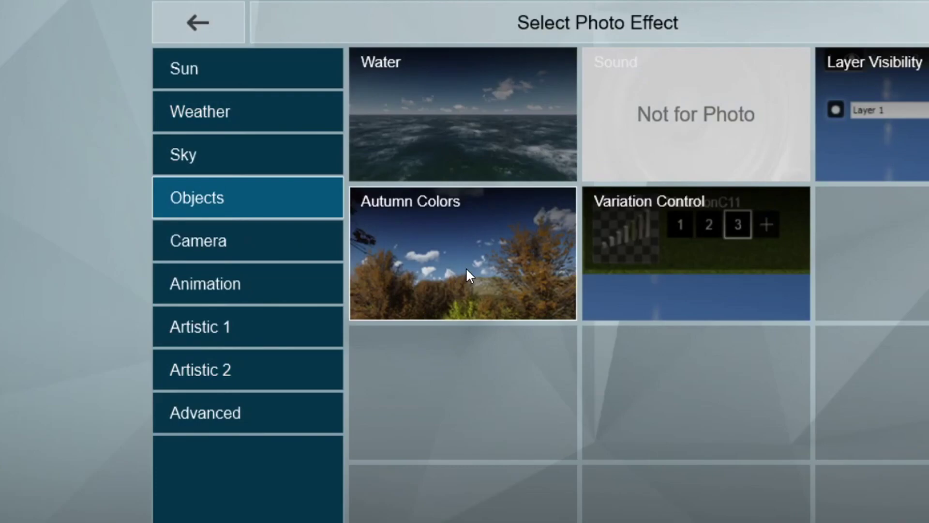
Add the Autumn Colors and Weather Fog effects to the photo
{"action": "left_click", "coordinate": [387, 231]}
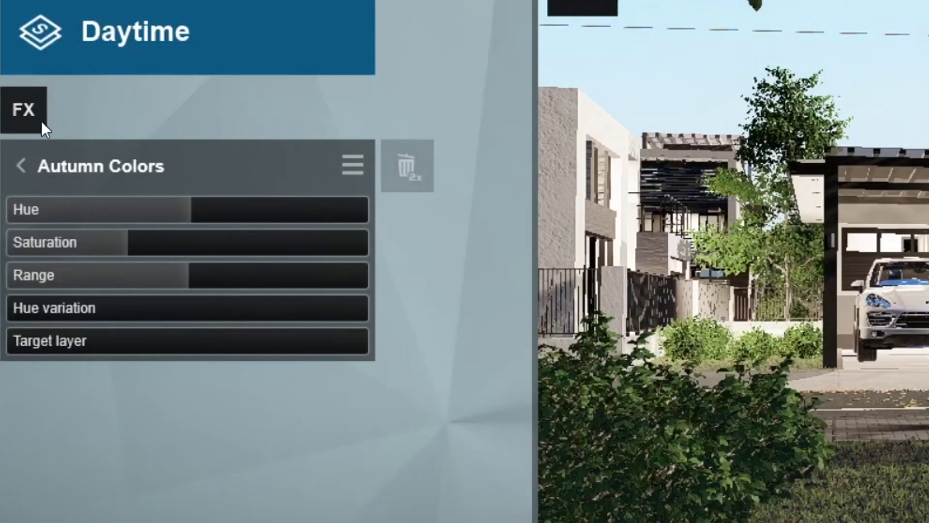
{"action": "left_click", "coordinate": [33, 117]}
{"action": "left_click", "coordinate": [254, 141]}
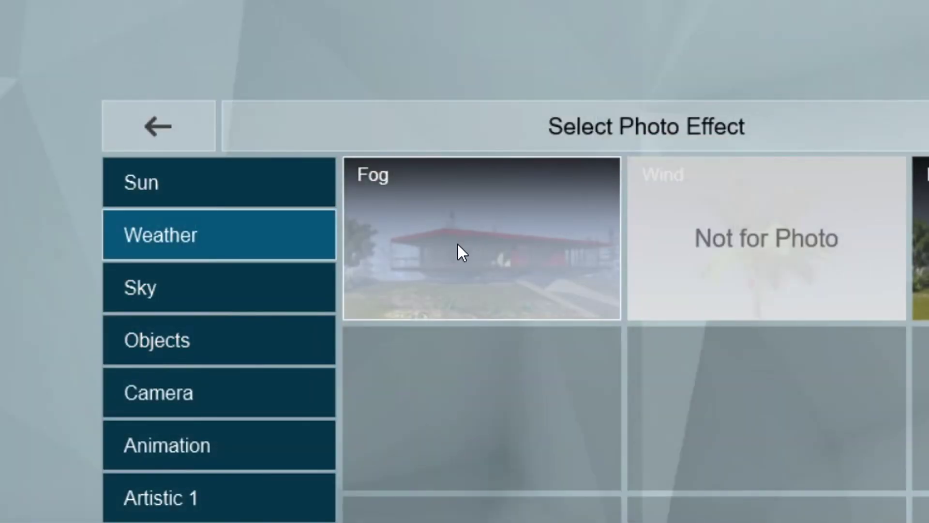
{"action": "left_click", "coordinate": [457, 243]}
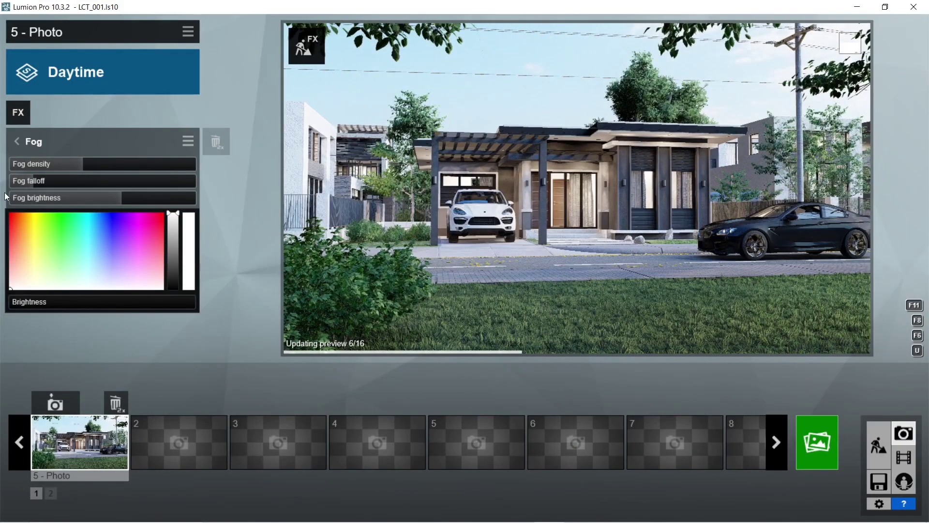
Add a low-intensity Noise effect and the Camera Lens Flare effect
{"action": "left_click", "coordinate": [18, 112]}
{"action": "left_click", "coordinate": [227, 288]}
{"action": "left_click", "coordinate": [226, 265]}
{"action": "left_click", "coordinate": [476, 417]}
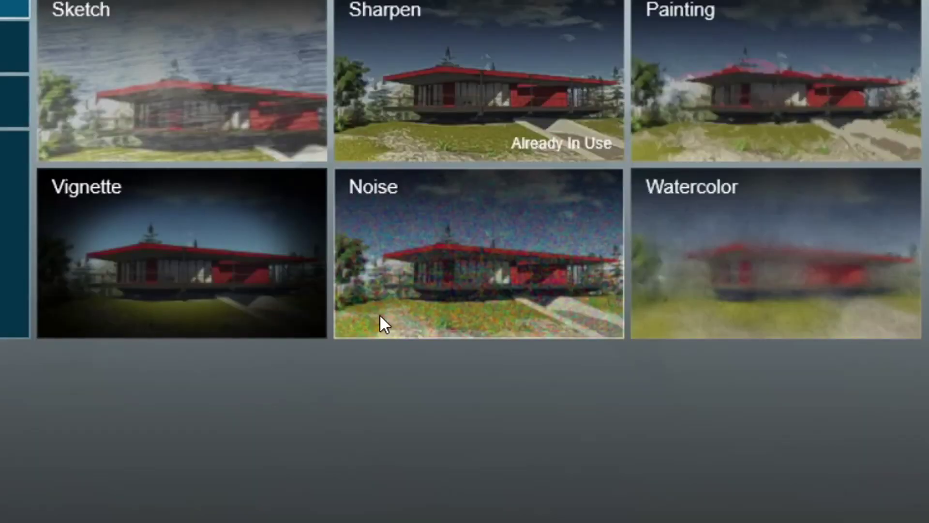
{"action": "left_click_drag", "start_coordinate": [19, 165], "coordinate": [17, 169]}
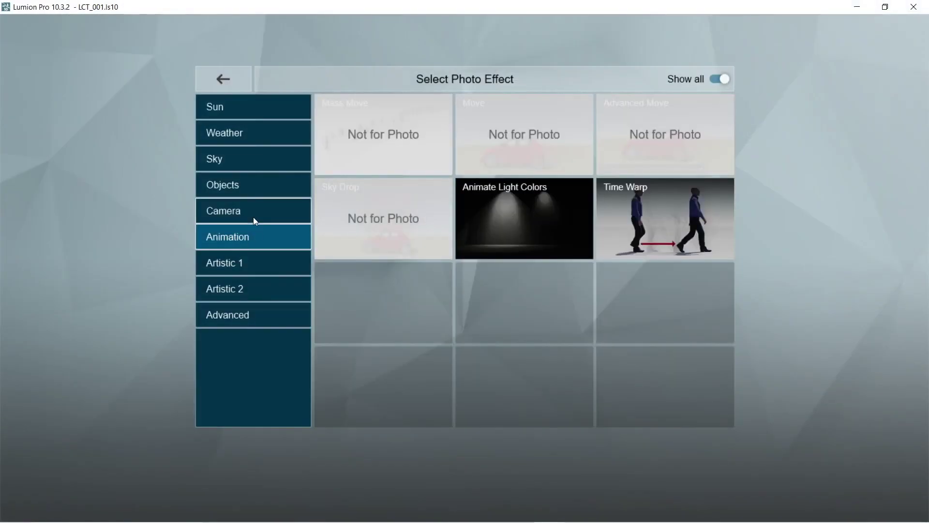
{"action": "left_click", "coordinate": [252, 213]}
{"action": "left_click", "coordinate": [492, 274]}
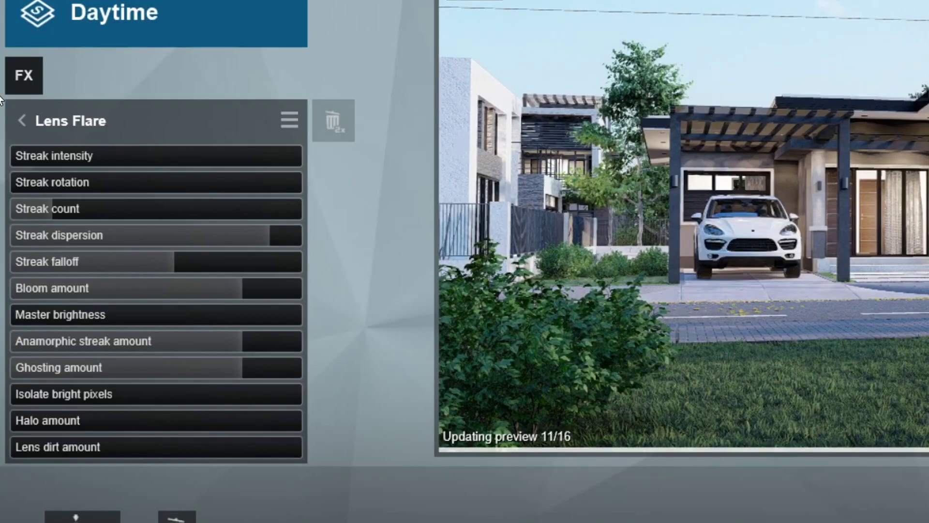
{"action": "left_click", "coordinate": [43, 121]}
Refresh the effects preview and bring up the Render Photos sizes for the current shot
{"action": "left_click", "coordinate": [164, 119]}
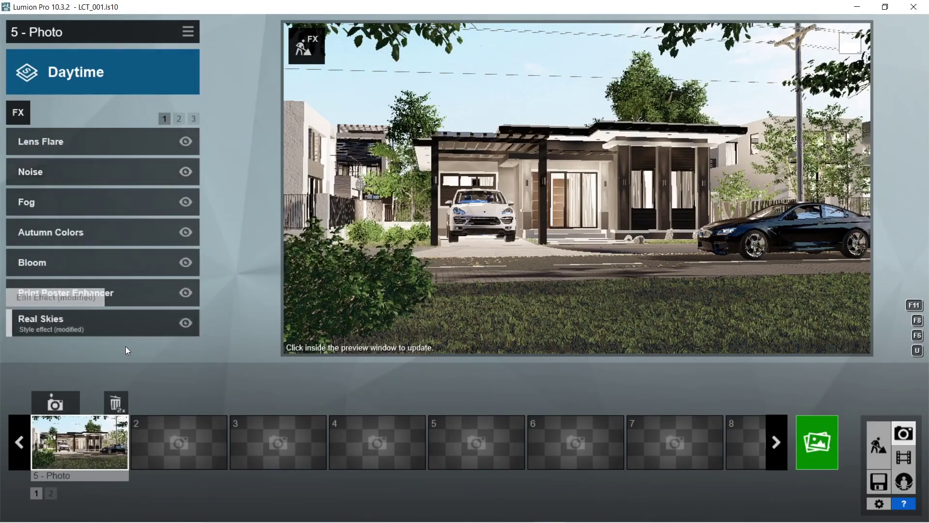
{"action": "left_click", "coordinate": [562, 257]}
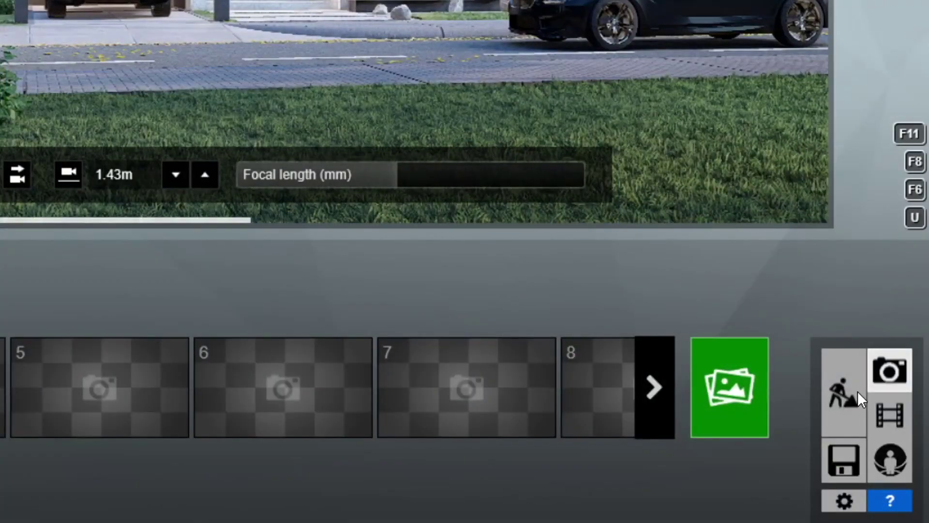
{"action": "left_click", "coordinate": [728, 389]}
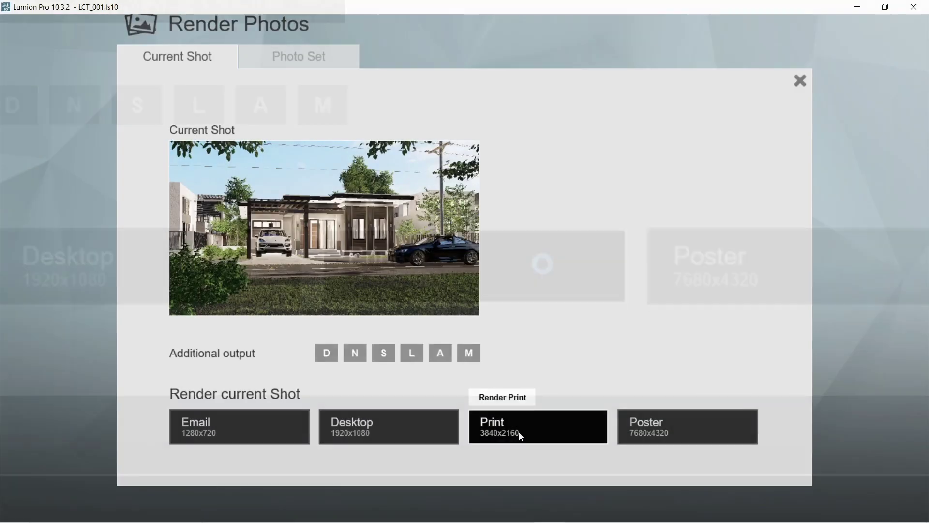
Render the shot at Print size 3840x2160 and save it as 1.jpg
{"action": "left_click", "coordinate": [543, 267]}
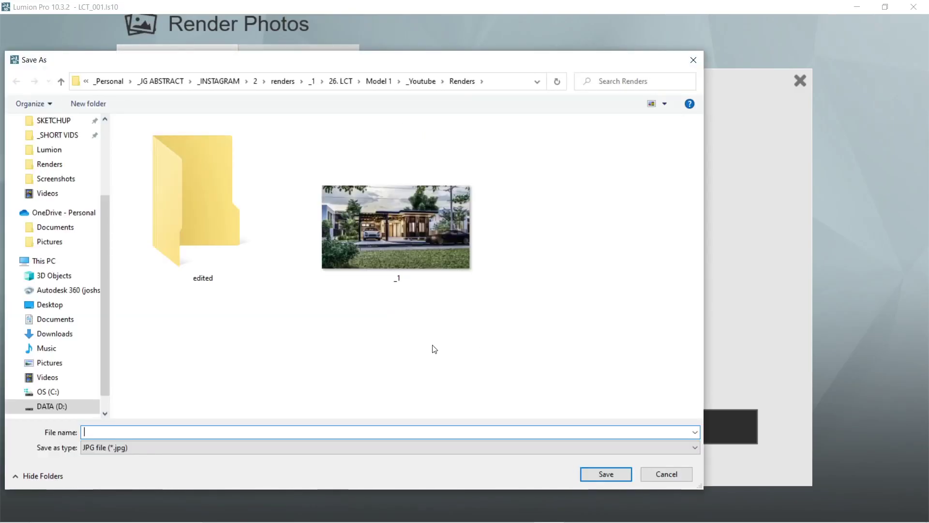
{"action": "type", "text": "1"}
{"action": "key", "text": "Return"}
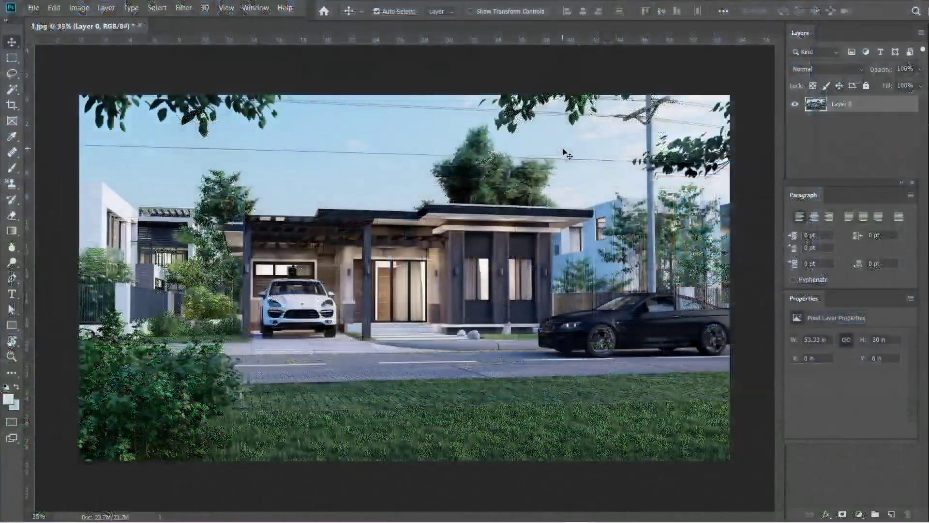
In the Camera Raw Filter, set Saturation 3, Vibrance 3, Dehaze 25, Clarity 50 and Texture 50
{"action": "key", "text": "shift+ctrl+a"}
{"action": "left_click", "coordinate": [746, 391]}
{"action": "type", "text": "3"}
{"action": "key", "text": "shift+Tab"}
{"action": "type", "text": "3"}
{"action": "key", "text": "shift+Tab"}
{"action": "type", "text": "25"}
{"action": "key", "text": "shift+Tab"}
{"action": "type", "text": "50"}
{"action": "key", "text": "shift+Tab"}
{"action": "type", "text": "50"}
{"action": "key", "text": "shift+Tab"}
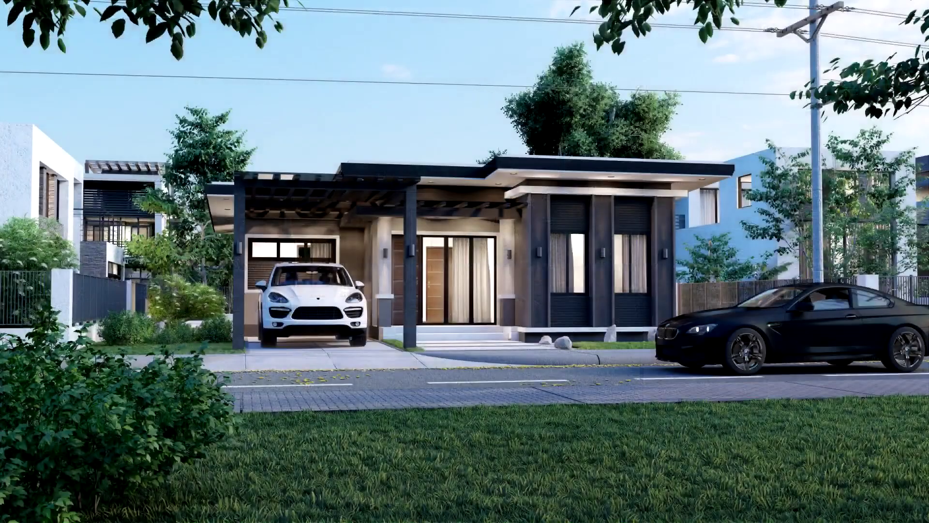